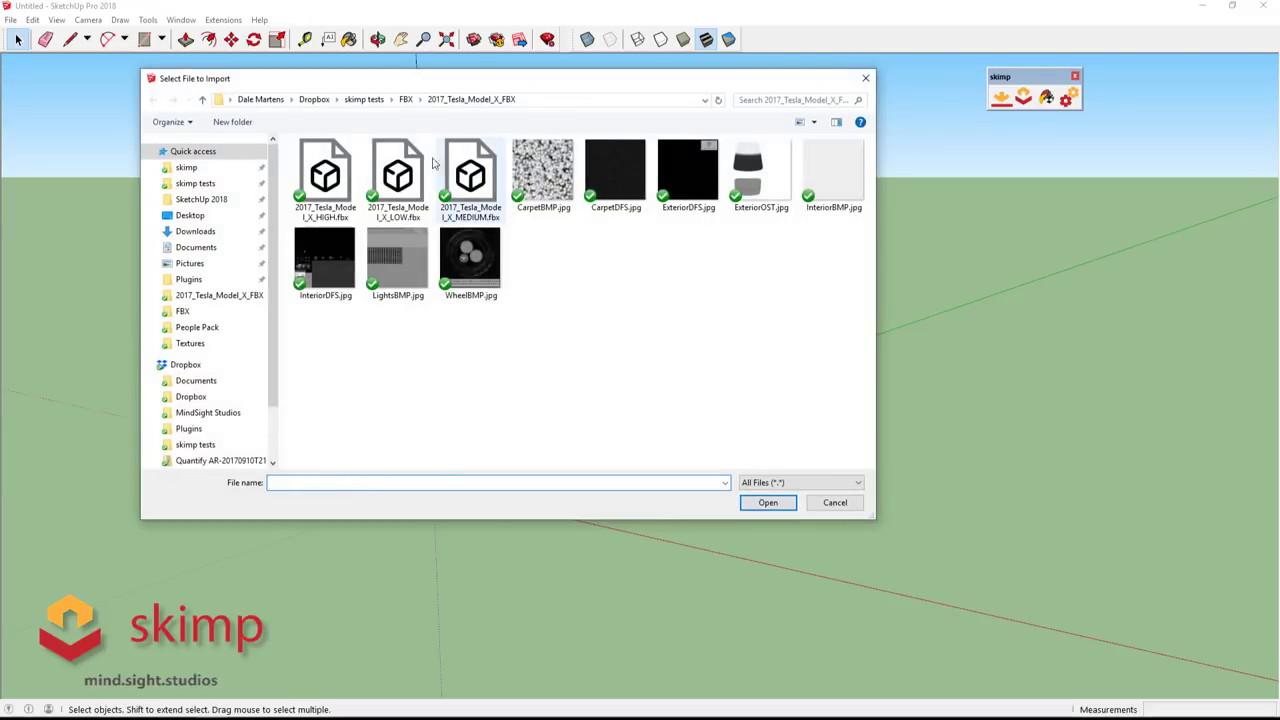
# - Load 2017_Tesla_Model_X_LOW.fbx in skimp's preview and simplify it to 51% of its faces
pyautogui.click(398, 175)
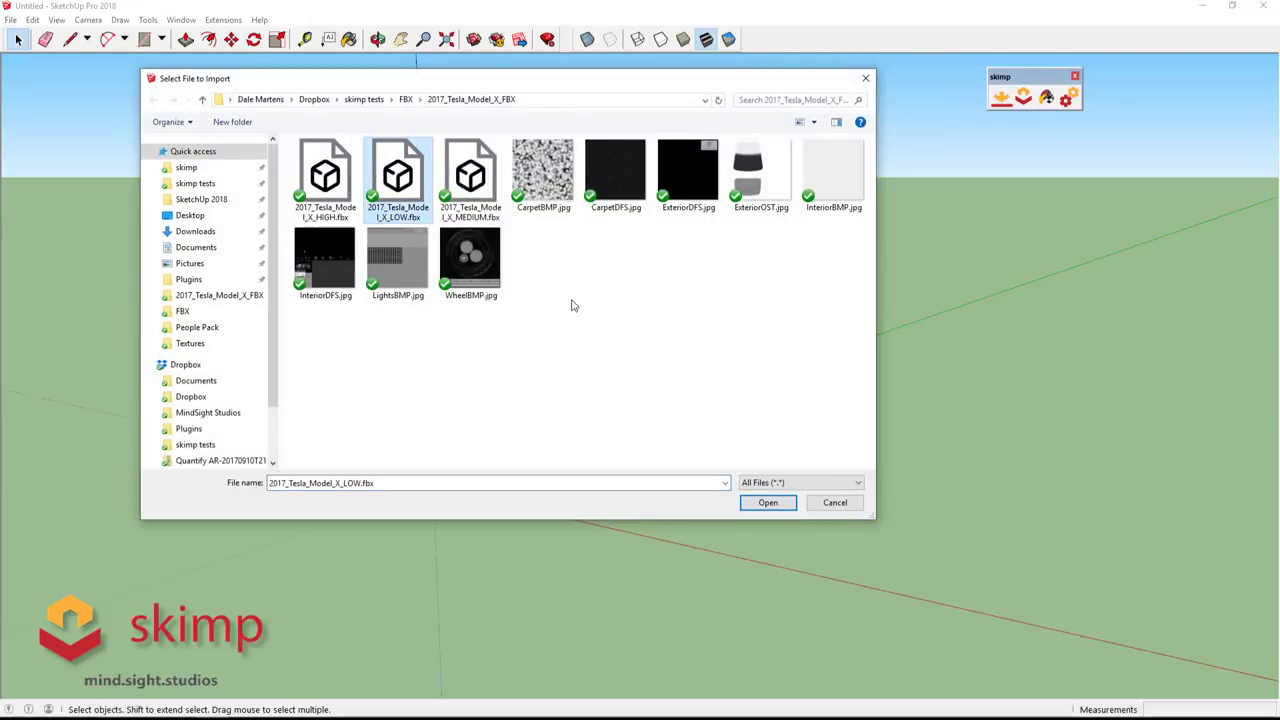
pyautogui.click(767, 503)
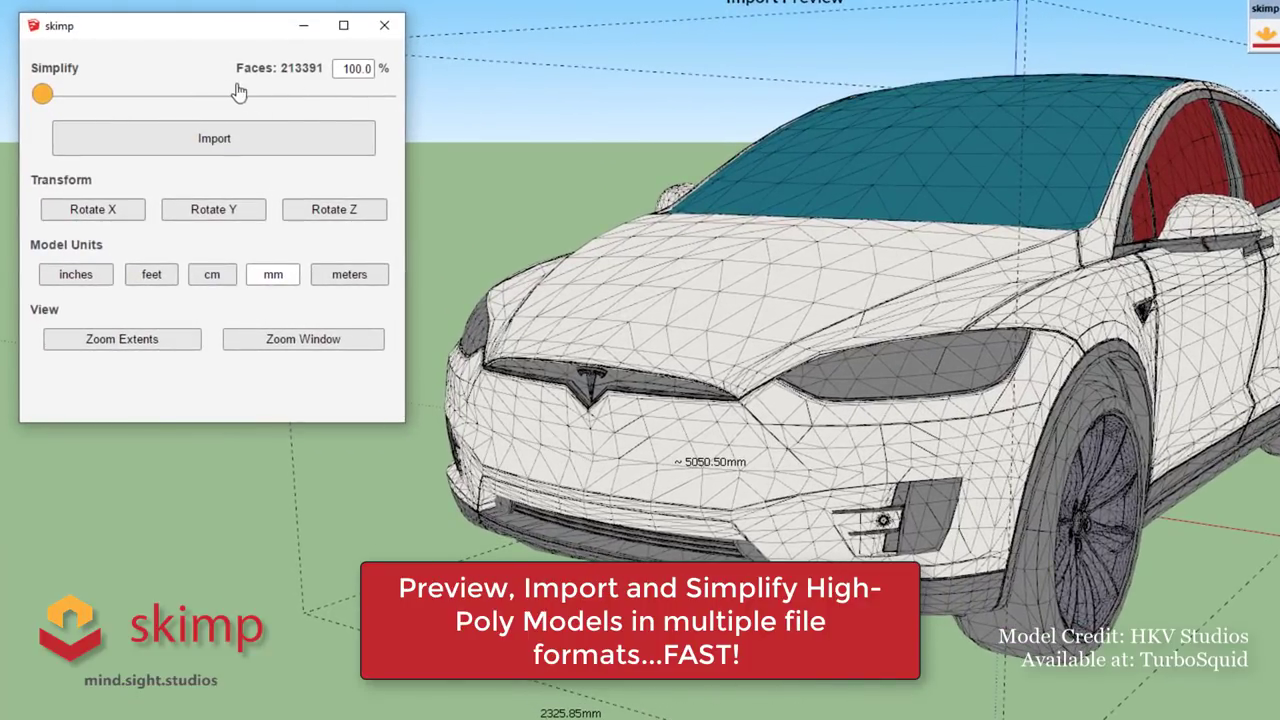
pyautogui.click(320, 95)
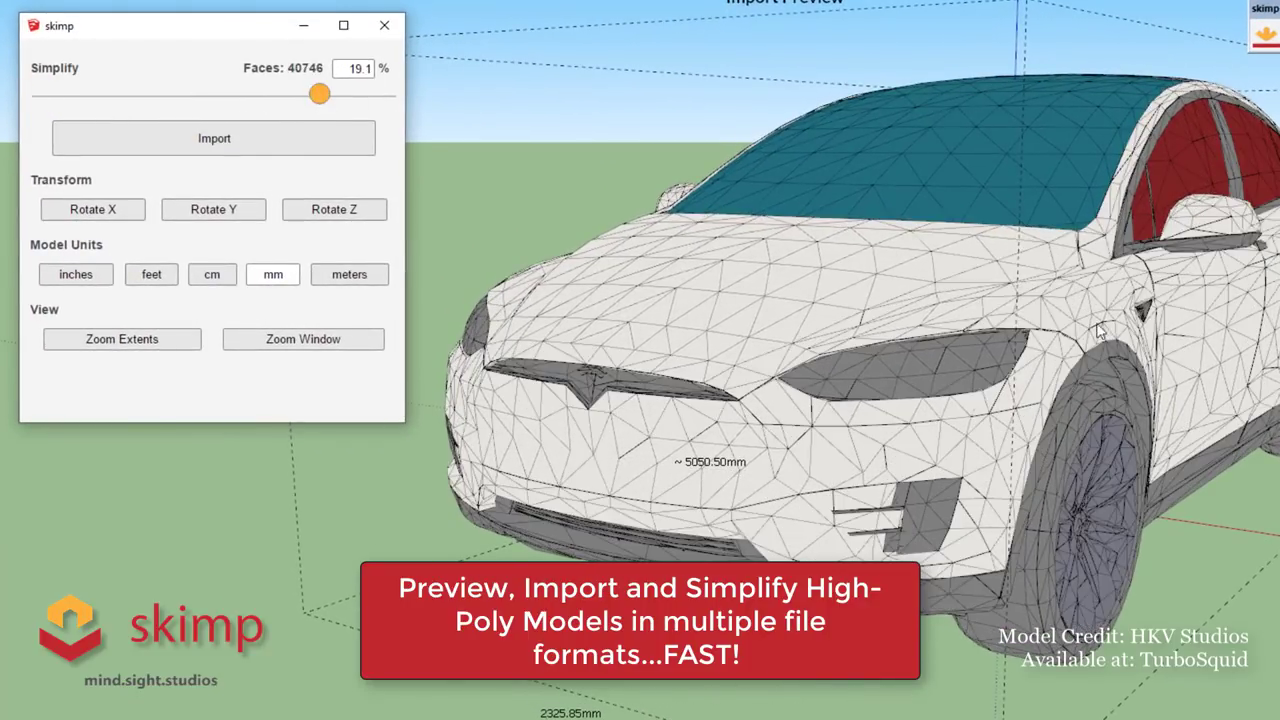
pyautogui.moveTo(1100, 330); pyautogui.dragTo(1010, 340, button='middle')
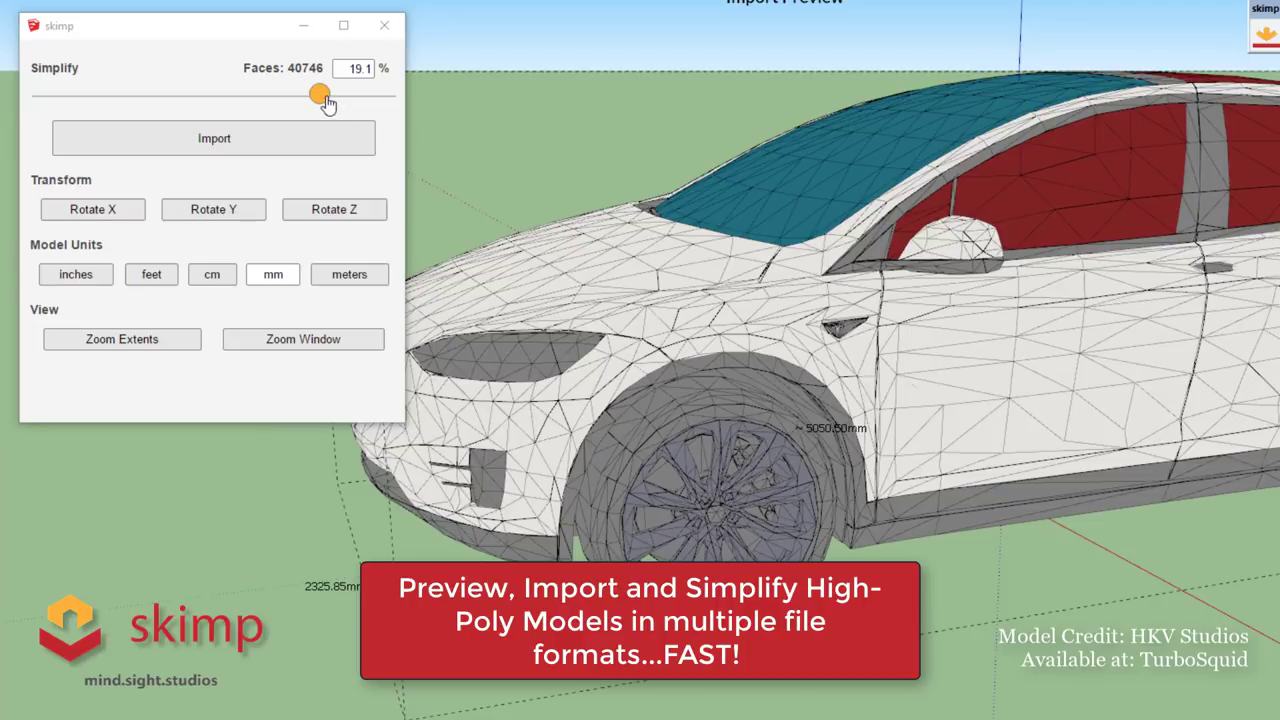
pyautogui.moveTo(322, 96)
pyautogui.mouseDown()
pyautogui.moveTo(345, 93)
pyautogui.moveTo(202, 110)
pyautogui.mouseUp()
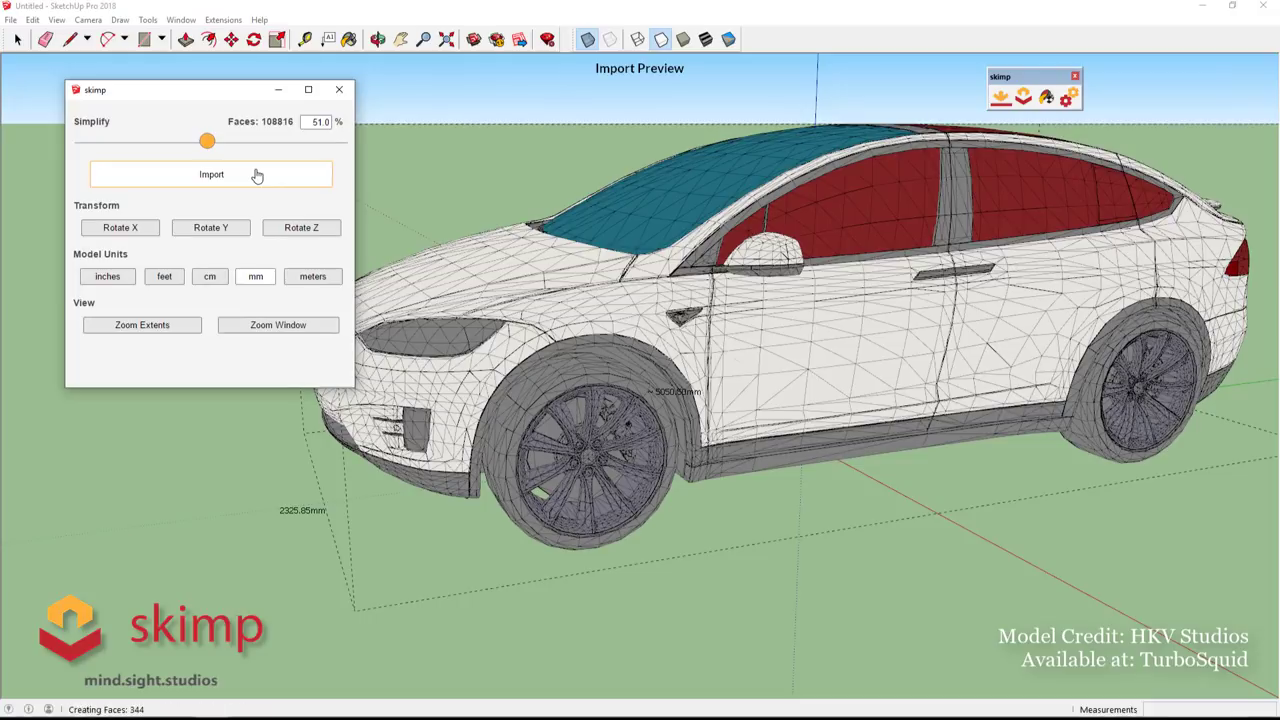
# - Import the simplified Tesla, view its front, and begin a new import from the People Pack folder
pyautogui.click(257, 175)
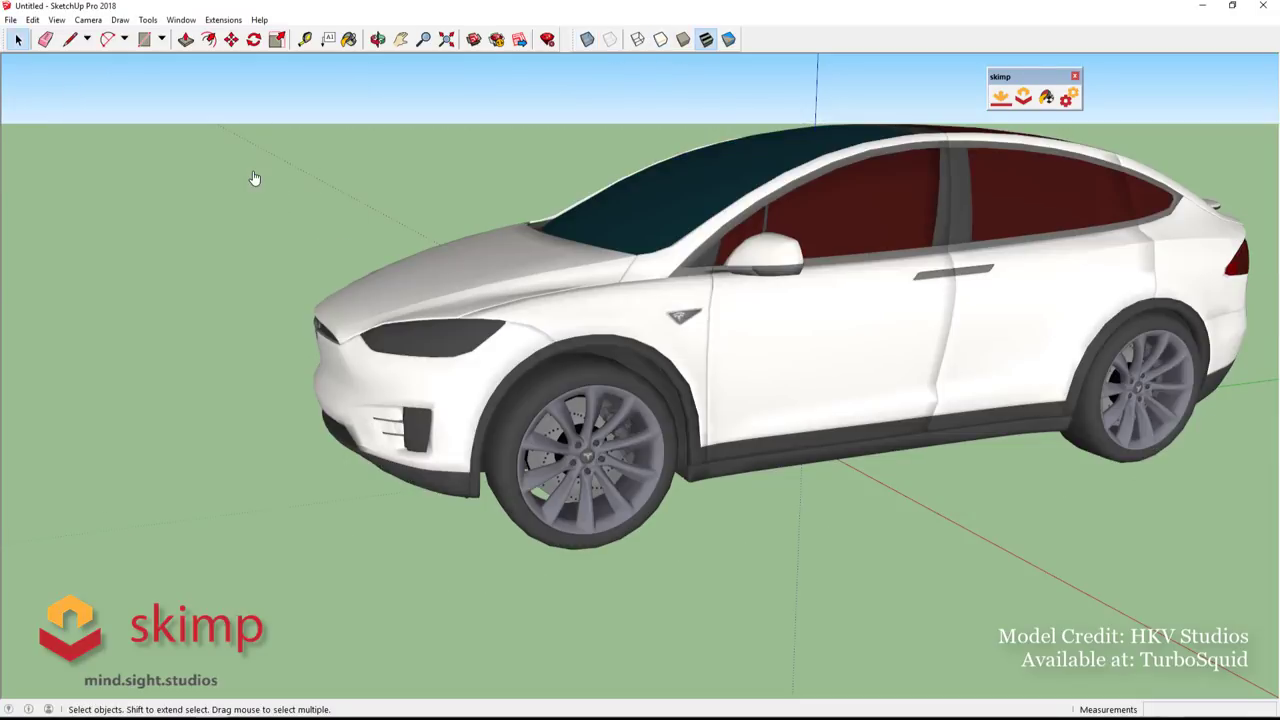
pyautogui.moveTo(497, 314)
pyautogui.mouseDown(button='middle')
pyautogui.moveTo(972, 350)
pyautogui.moveTo(1166, 346)
pyautogui.moveTo(1012, 300)
pyautogui.mouseUp(button='middle')
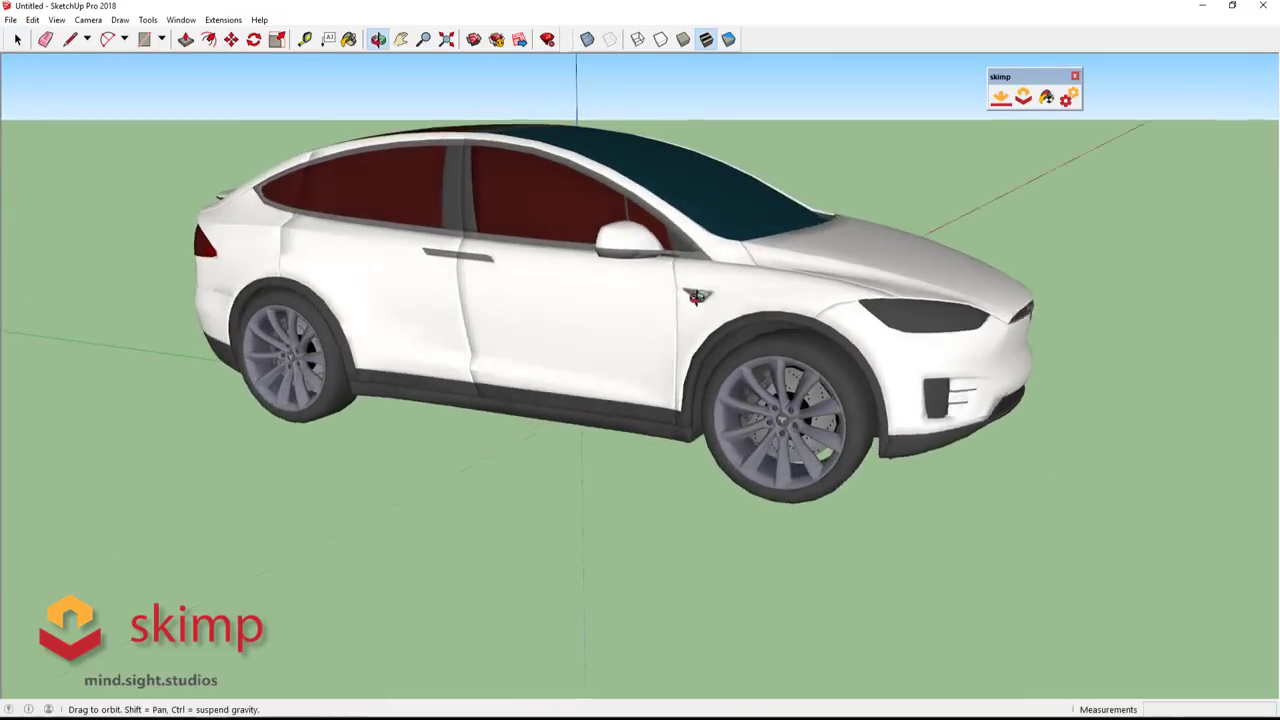
pyautogui.click(1000, 96)
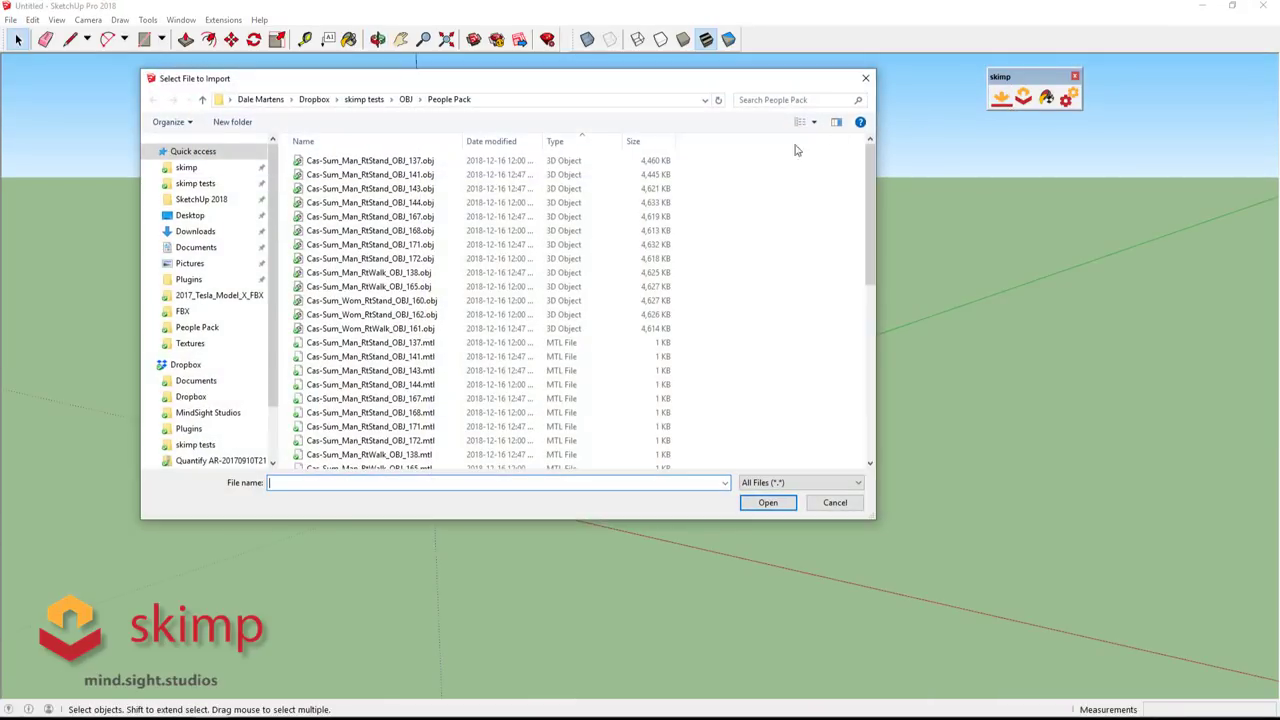
# - Import Cas-Sum_Man_RtStand_OBJ_167.obj with textures at full 50006 faces and orbit around it
pyautogui.click(438, 217)
pyautogui.click(769, 503)
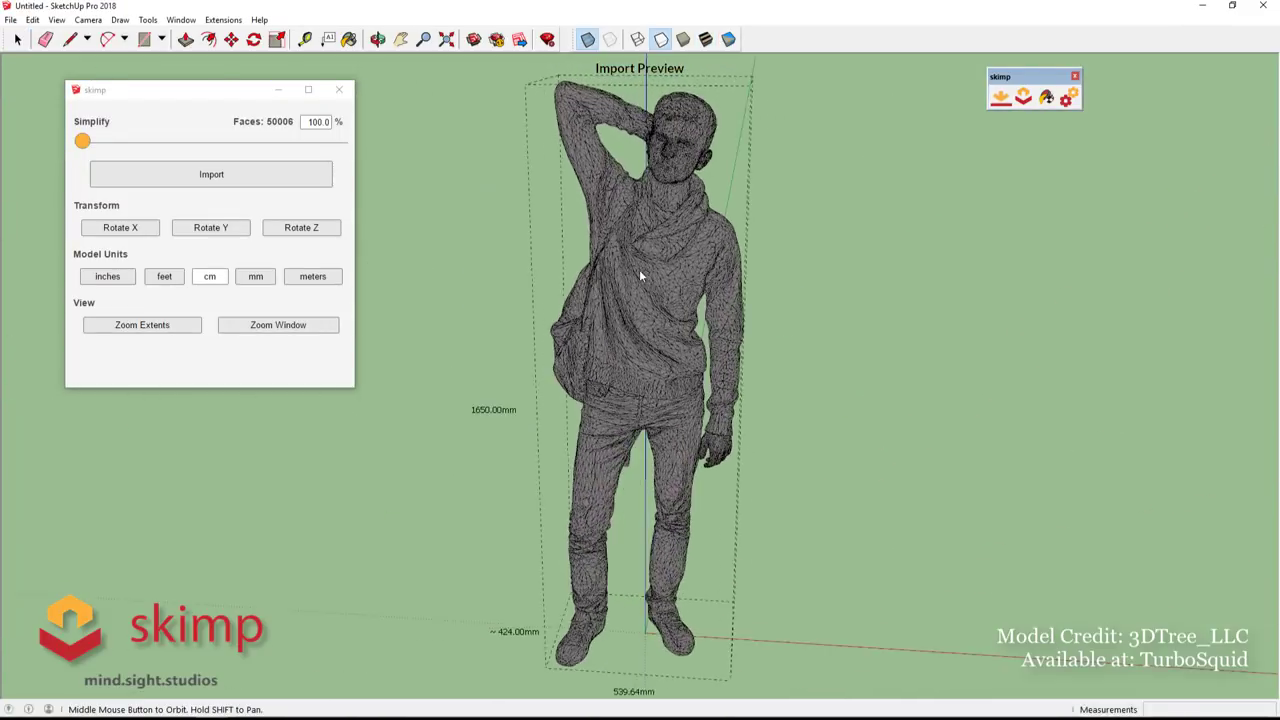
pyautogui.click(222, 174)
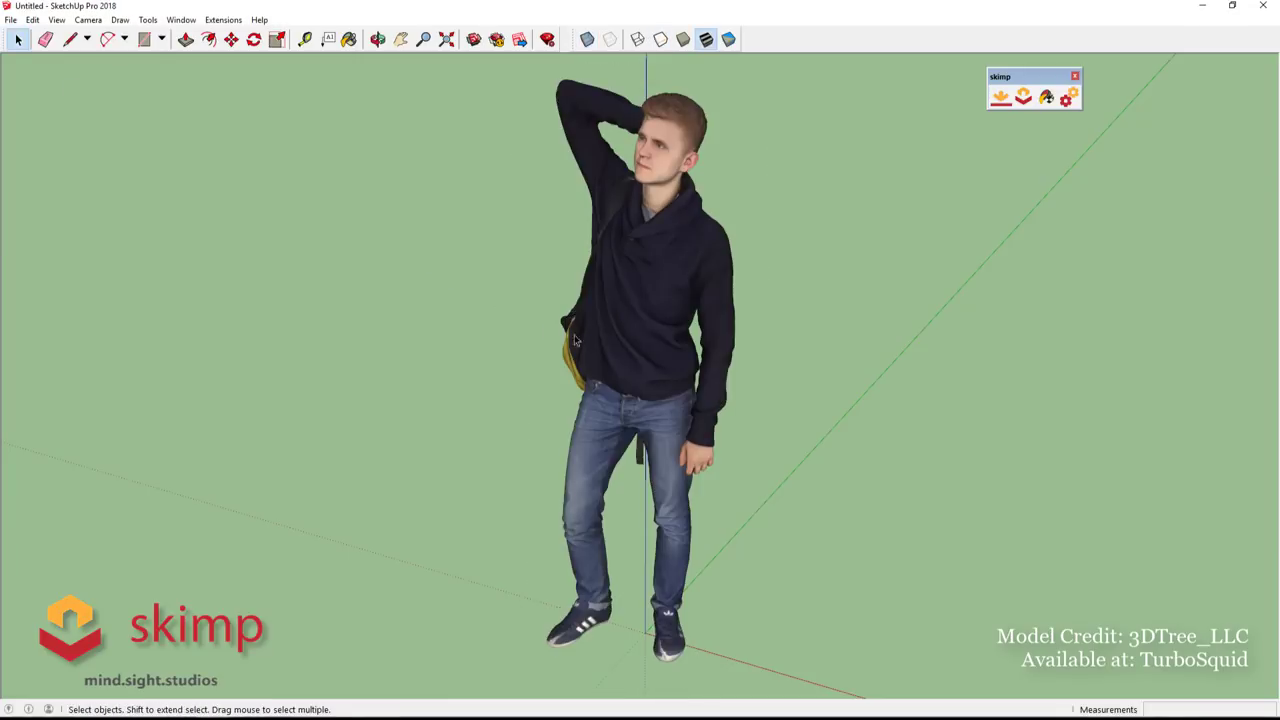
pyautogui.scroll(2, 670, 203)
pyautogui.moveTo(670, 203)
pyautogui.mouseDown(button='middle')
pyautogui.moveTo(312, 190)
pyautogui.moveTo(386, 171)
pyautogui.moveTo(500, 391)
pyautogui.moveTo(669, 378)
pyautogui.moveTo(397, 324)
pyautogui.mouseUp(button='middle')
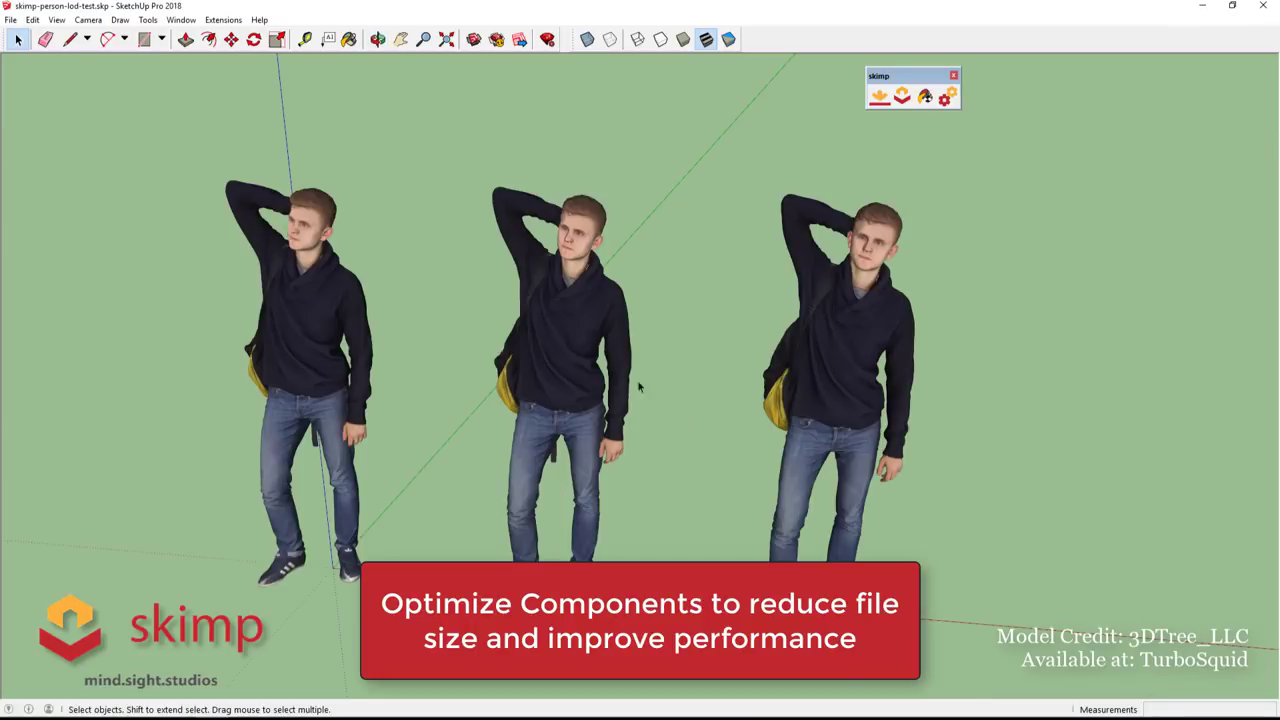
# - Simplify the middle man component to about 6.9% of its faces
pyautogui.click(586, 347)
pyautogui.click(903, 97)
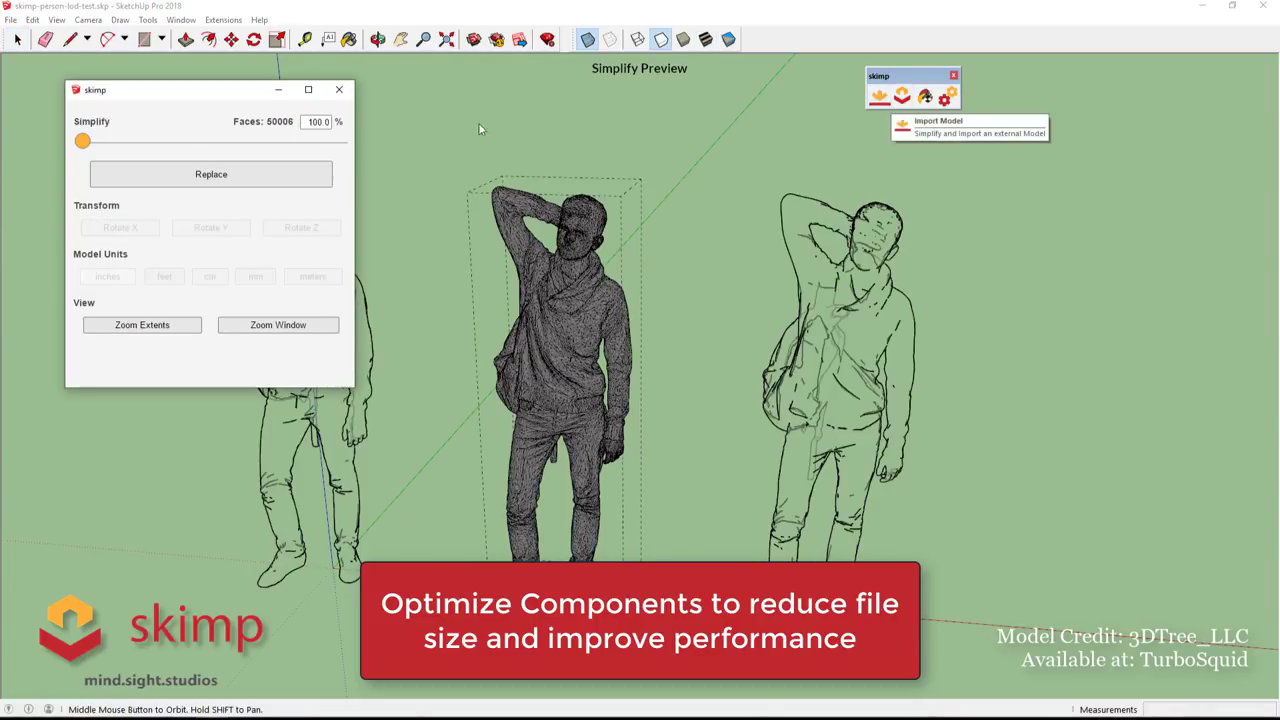
pyautogui.moveTo(173, 146)
pyautogui.mouseDown()
pyautogui.moveTo(328, 152)
pyautogui.moveTo(308, 153)
pyautogui.mouseUp()
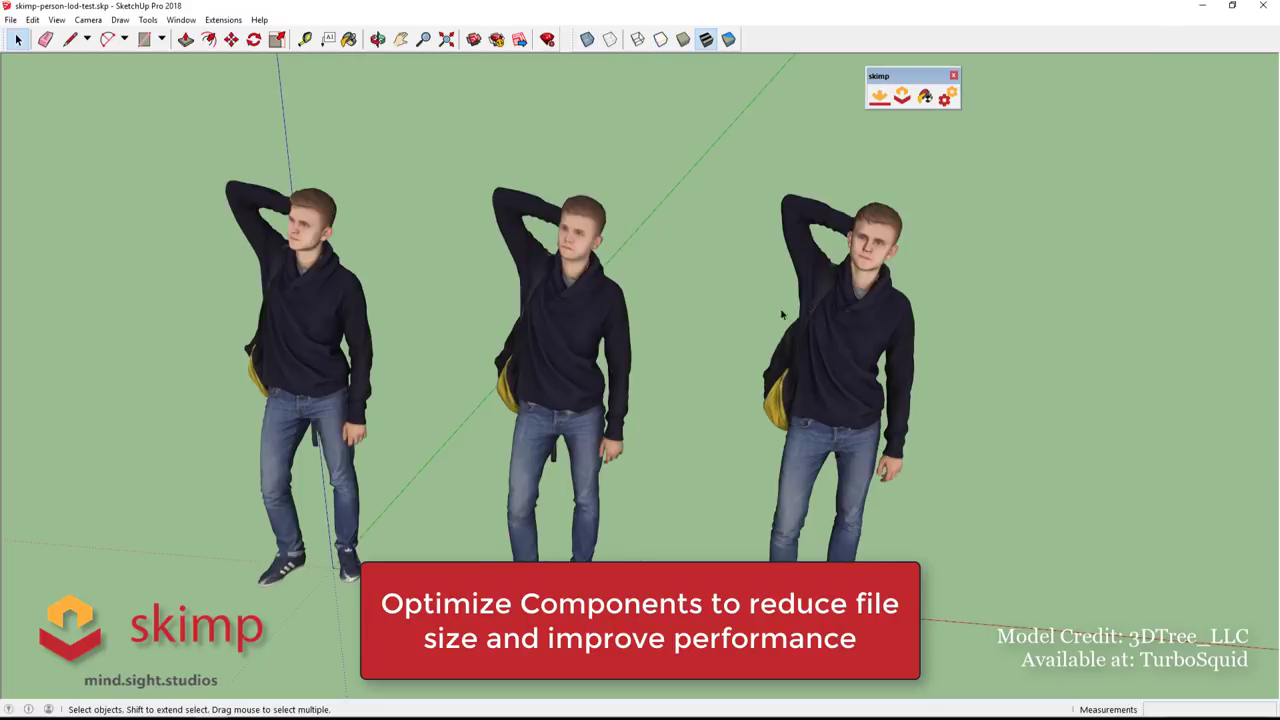
# - Replace the right-hand man with a copy simplified to 4.1% of its faces
pyautogui.click(837, 307)
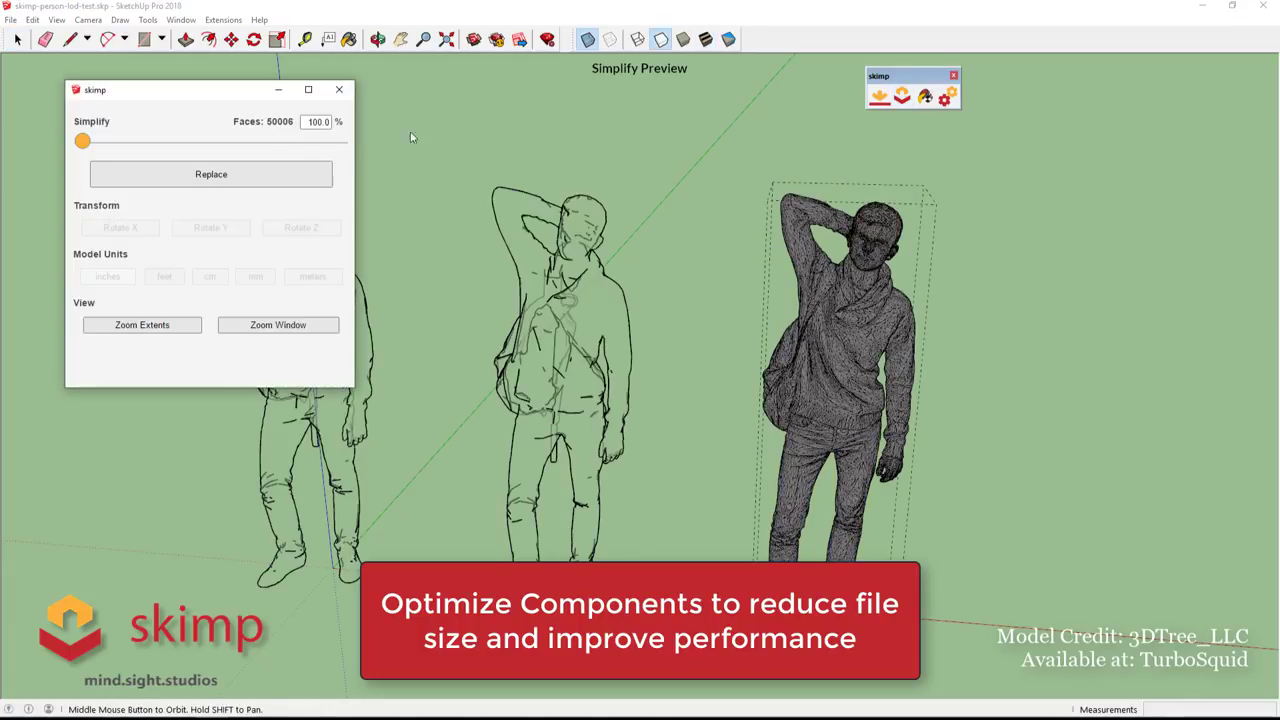
pyautogui.moveTo(267, 146); pyautogui.dragTo(337, 148)
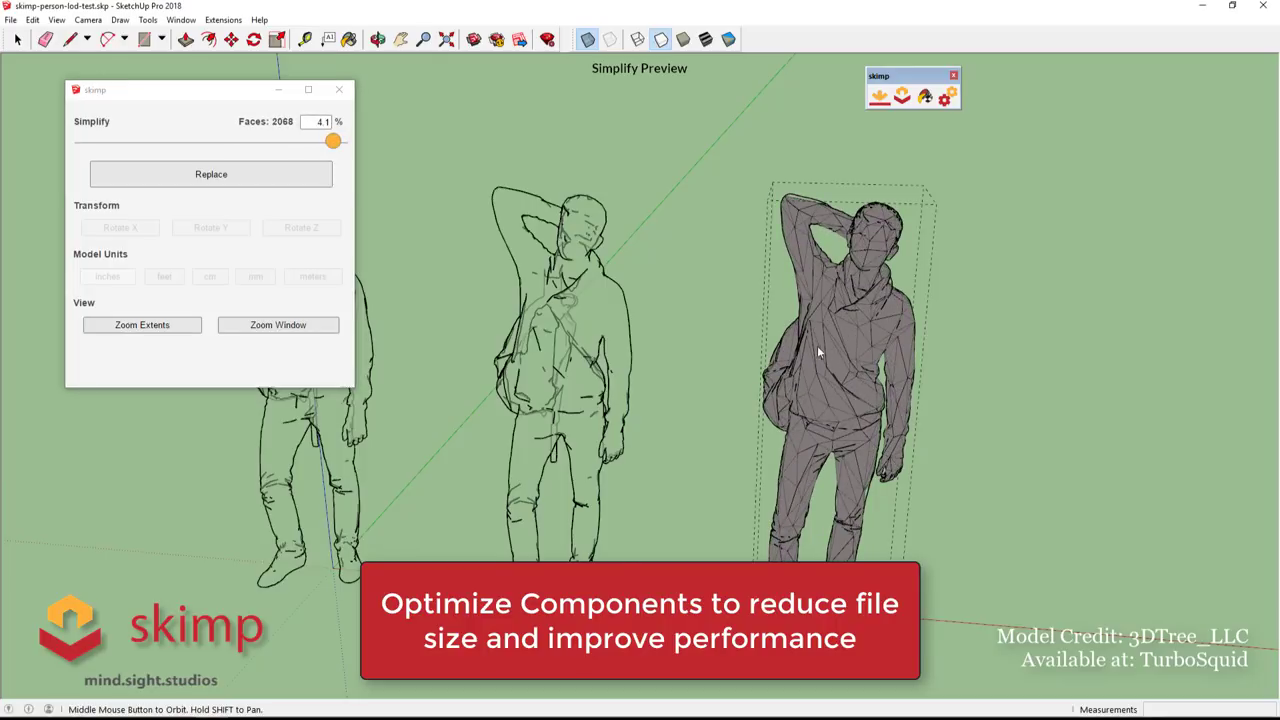
pyautogui.moveTo(817, 345)
pyautogui.mouseDown(button='middle')
pyautogui.moveTo(505, 325)
pyautogui.moveTo(841, 336)
pyautogui.mouseUp(button='middle')
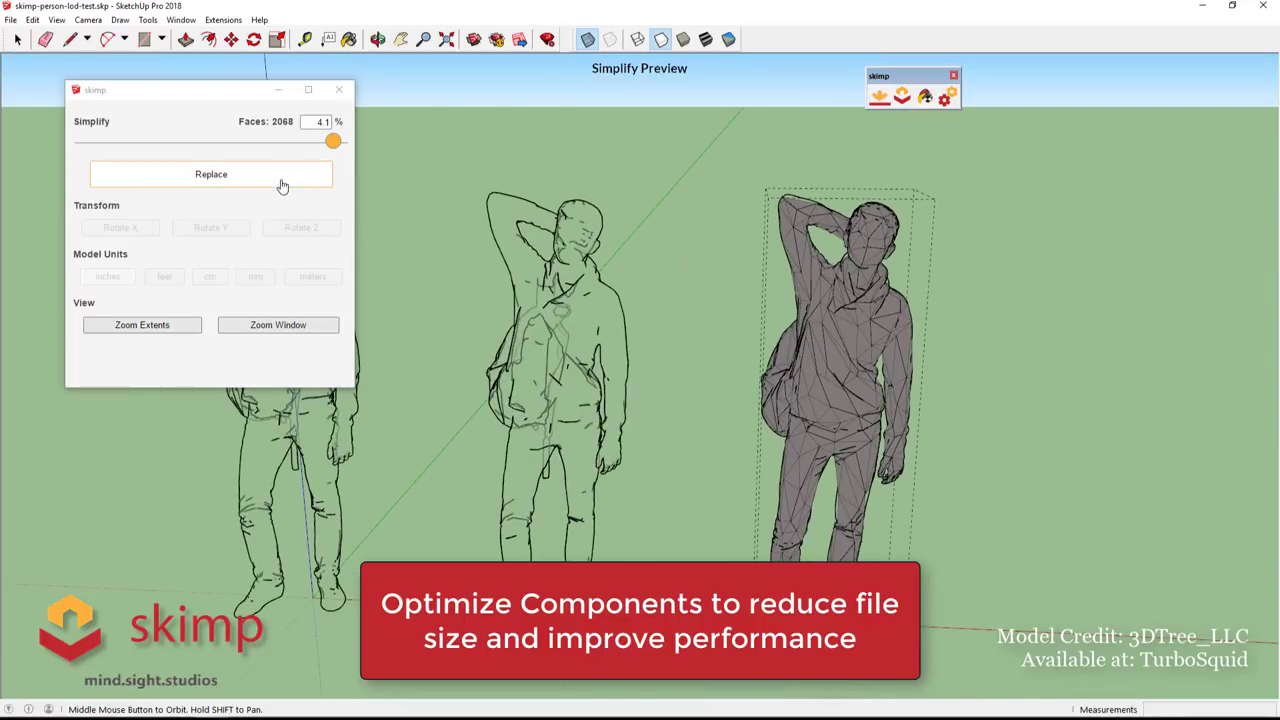
pyautogui.click(280, 180)
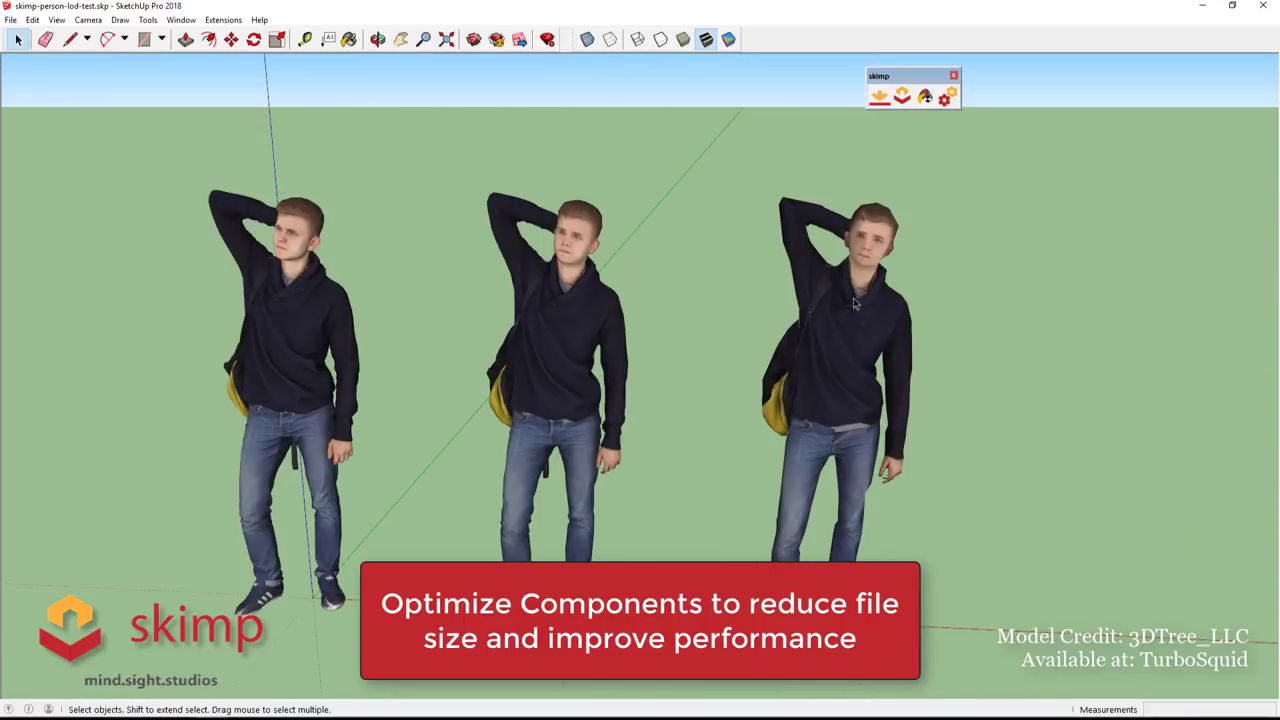
pyautogui.scroll(3, 574, 317)
pyautogui.moveTo(429, 348)
pyautogui.mouseDown(button='middle')
pyautogui.moveTo(960, 289)
pyautogui.moveTo(1023, 294)
pyautogui.moveTo(1051, 326)
pyautogui.moveTo(1037, 354)
pyautogui.moveTo(997, 377)
pyautogui.moveTo(900, 383)
pyautogui.mouseUp(button='middle')
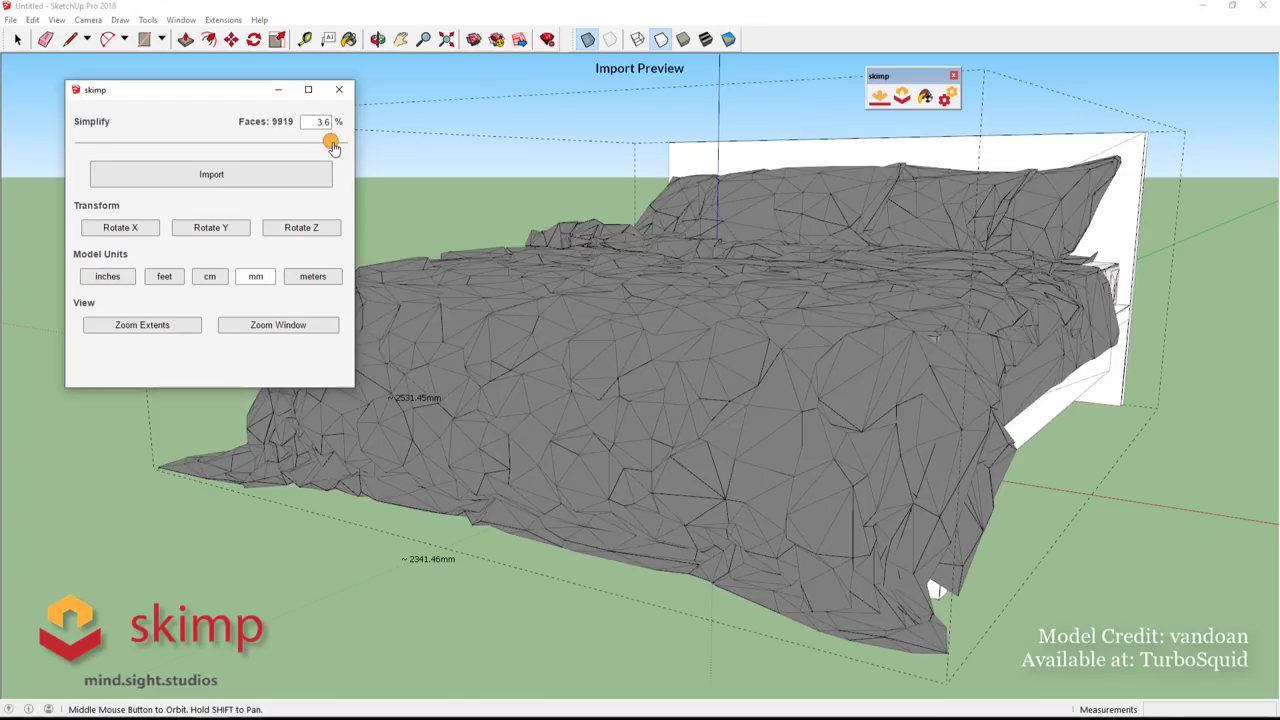
# - Import the bed simplified to 6.7% of its faces and view its pillows up close
pyautogui.moveTo(333, 146); pyautogui.dragTo(210, 148)
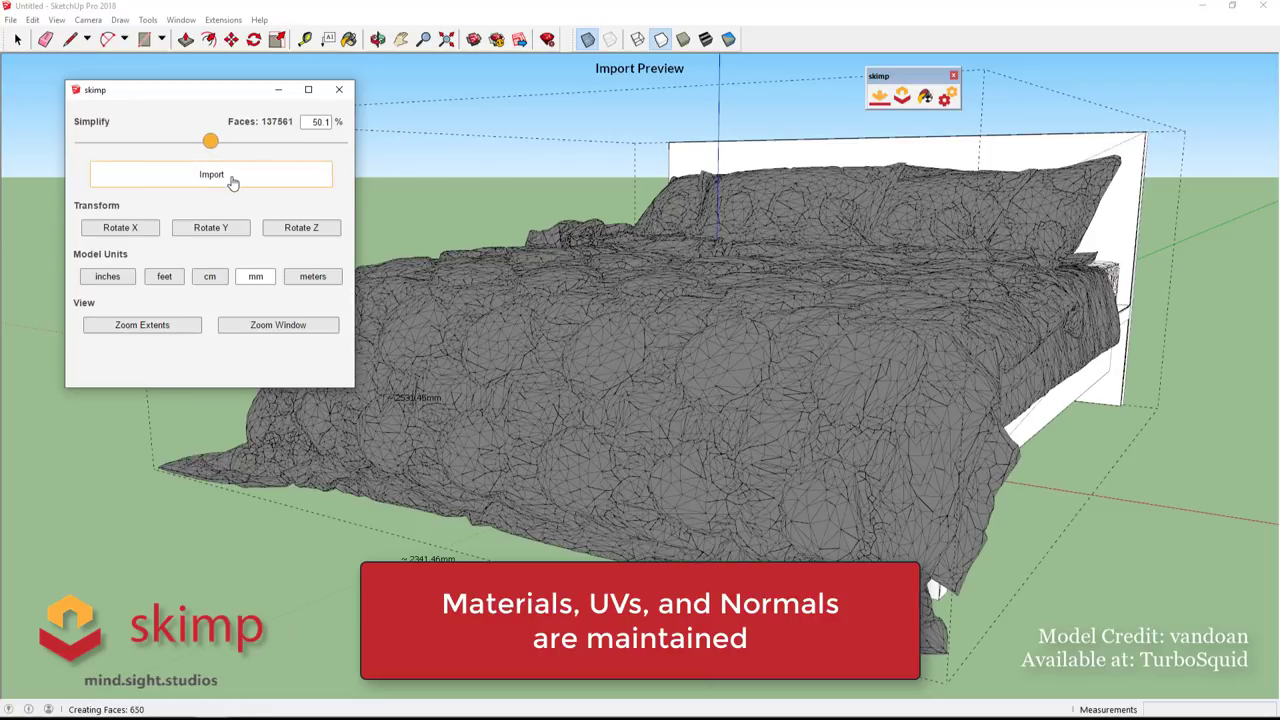
pyautogui.click(749, 290)
pyautogui.moveTo(929, 236)
pyautogui.mouseDown(button='middle')
pyautogui.moveTo(683, 336)
pyautogui.moveTo(566, 331)
pyautogui.moveTo(373, 275)
pyautogui.moveTo(337, 237)
pyautogui.moveTo(371, 286)
pyautogui.moveTo(606, 380)
pyautogui.mouseUp(button='middle')
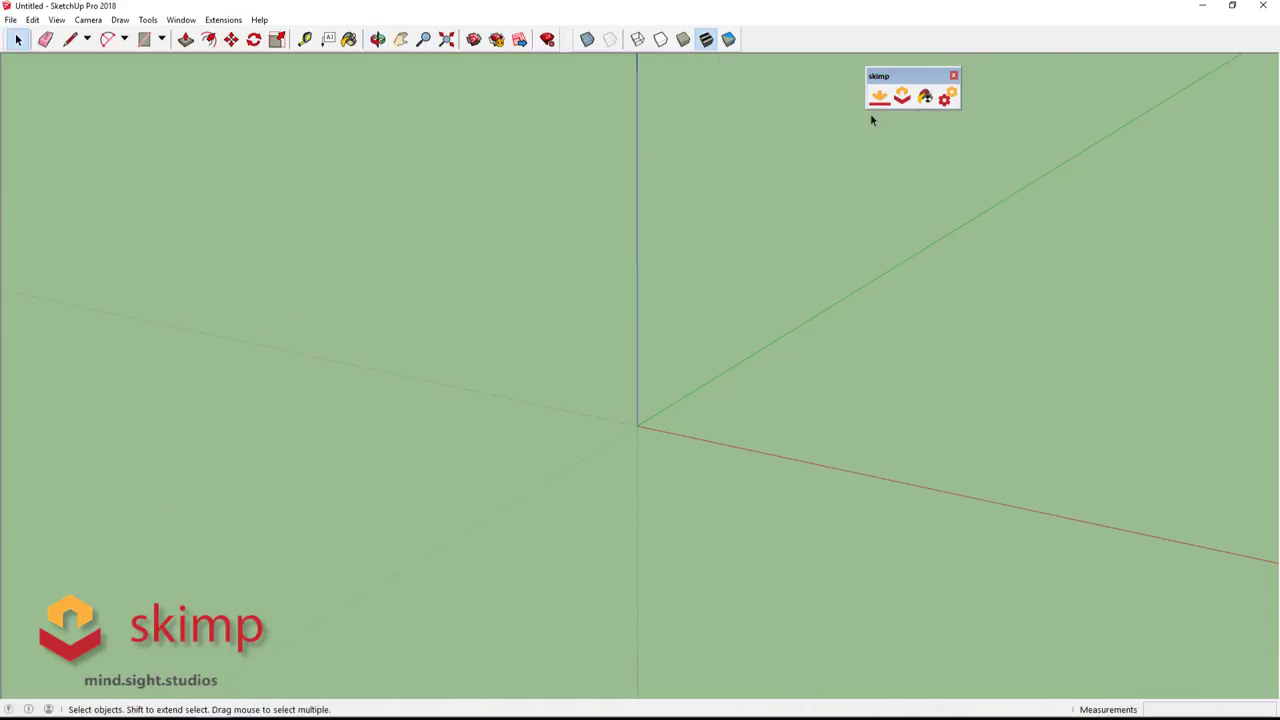
# - Load mountain_desert.fbx in skimp's preview and simplify the terrain to 10.1% of its faces
pyautogui.click(879, 95)
pyautogui.click(336, 170)
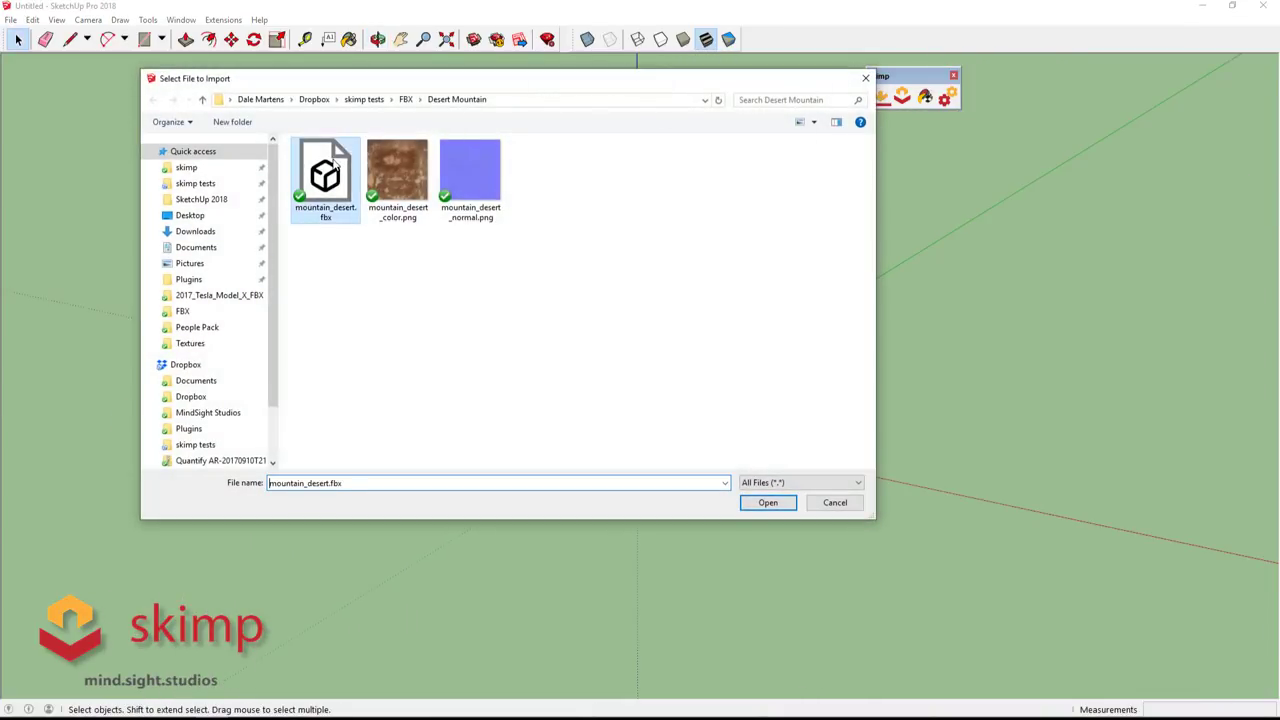
pyautogui.click(768, 503)
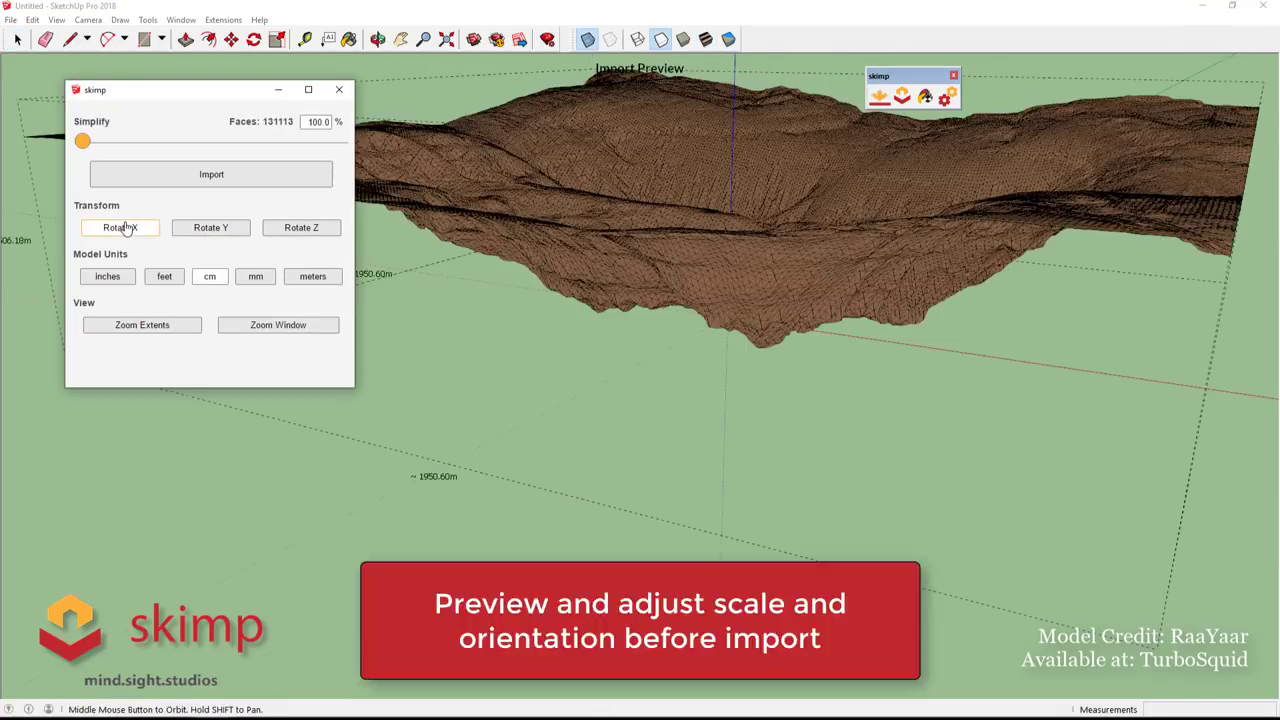
pyautogui.click(120, 227)
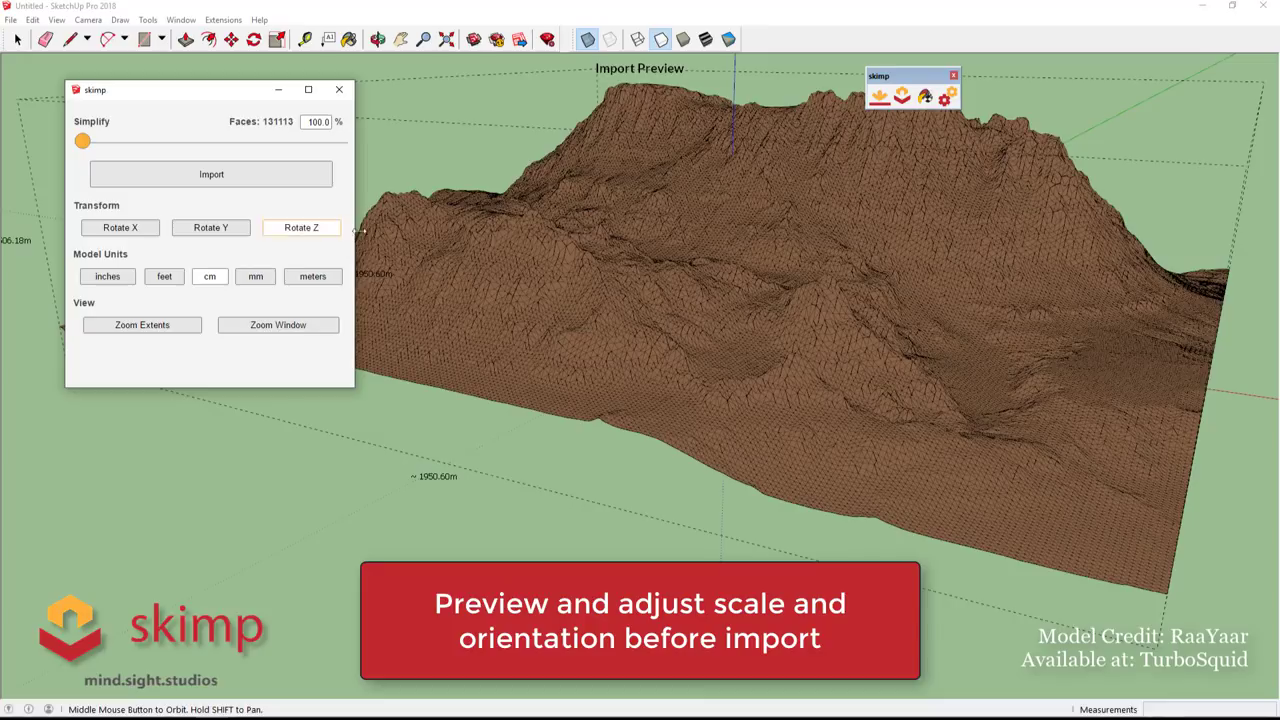
pyautogui.moveTo(175, 147); pyautogui.dragTo(315, 153)
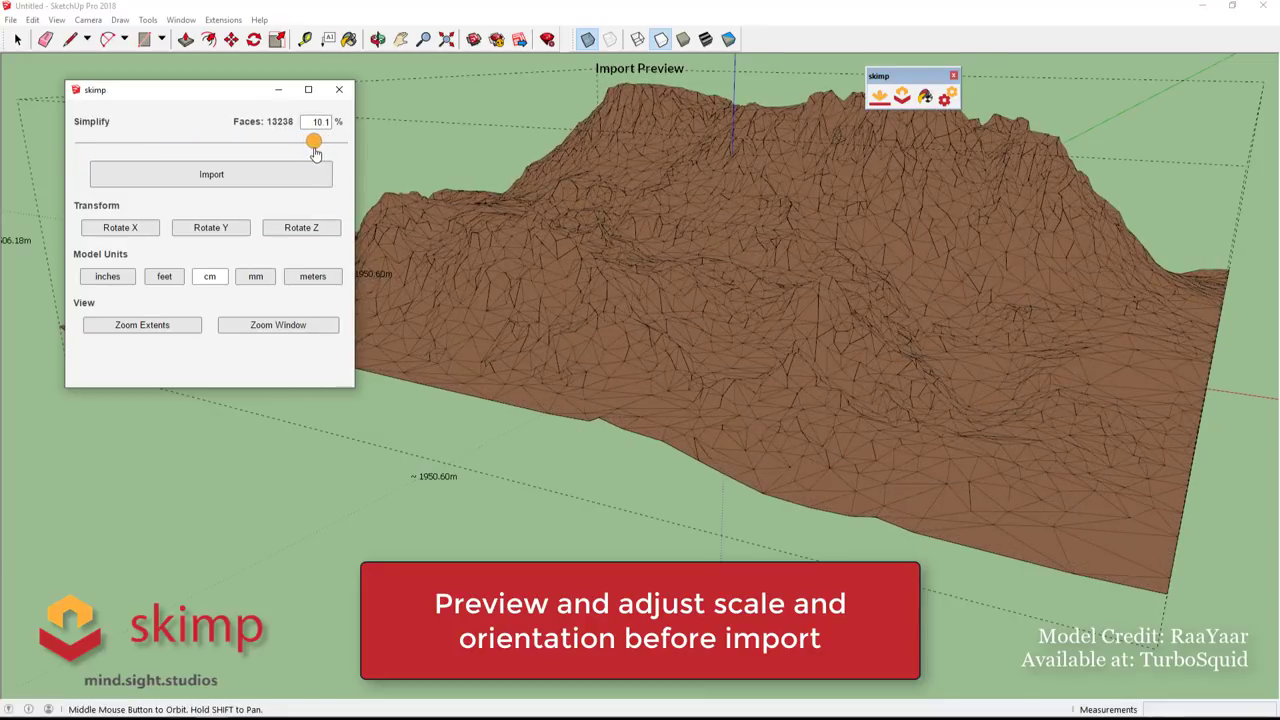
# - Import the simplified terrain (13238 faces) and inspect the mountain peaks
pyautogui.click(228, 177)
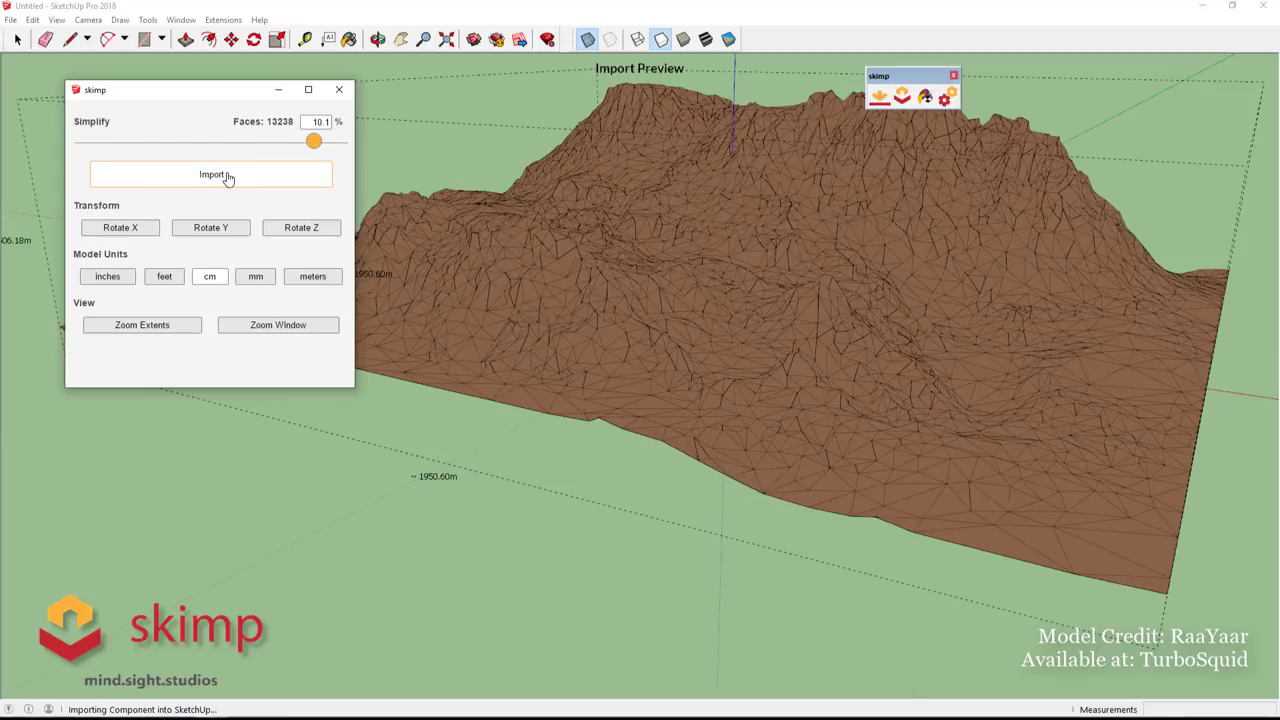
pyautogui.moveTo(560, 290)
pyautogui.mouseDown(button='middle')
pyautogui.moveTo(610, 325)
pyautogui.moveTo(980, 271)
pyautogui.moveTo(249, 443)
pyautogui.mouseUp(button='middle')
pyautogui.scroll(3, 610, 325)
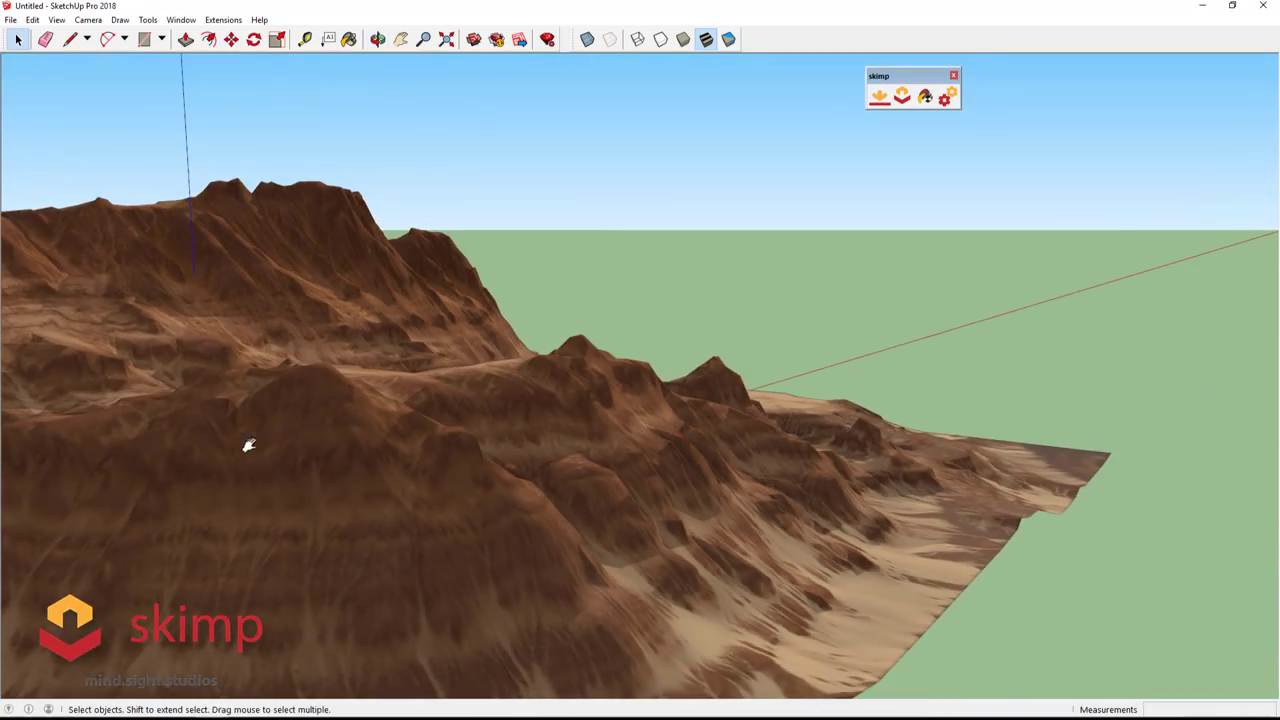
pyautogui.scroll(5, 249, 443)
pyautogui.moveTo(1129, 223)
pyautogui.mouseDown(button='middle')
pyautogui.moveTo(678, 298)
pyautogui.moveTo(929, 323)
pyautogui.mouseUp(button='middle')
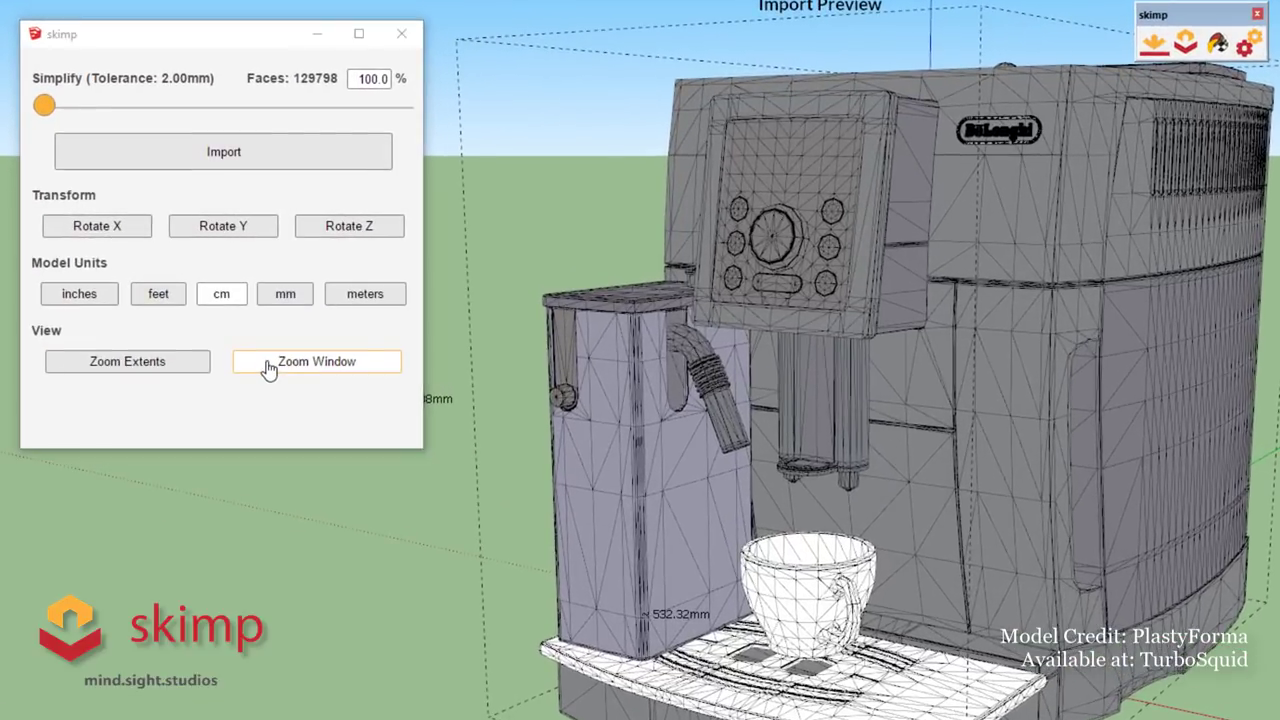
# - Test coffee machine simplification levels from 64% down to minimum, settling at about 20% of faces
pyautogui.click(272, 368)
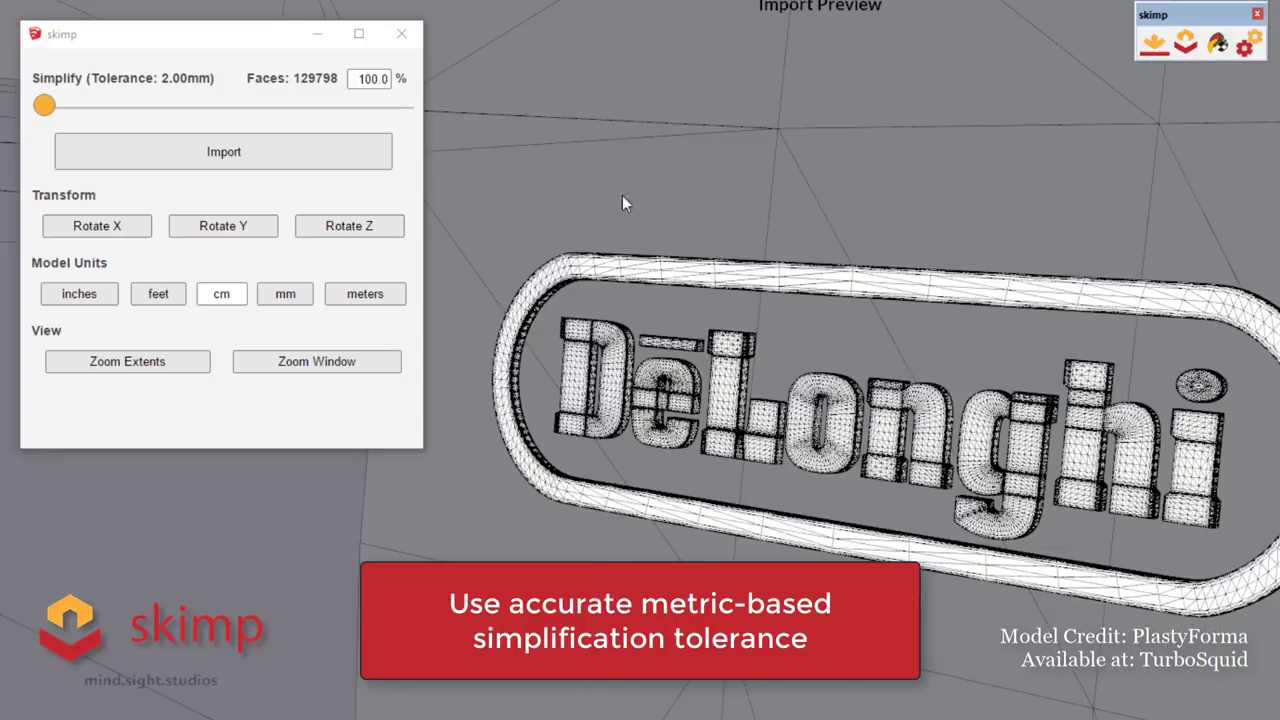
pyautogui.click(113, 117)
pyautogui.moveTo(113, 117); pyautogui.dragTo(252, 130)
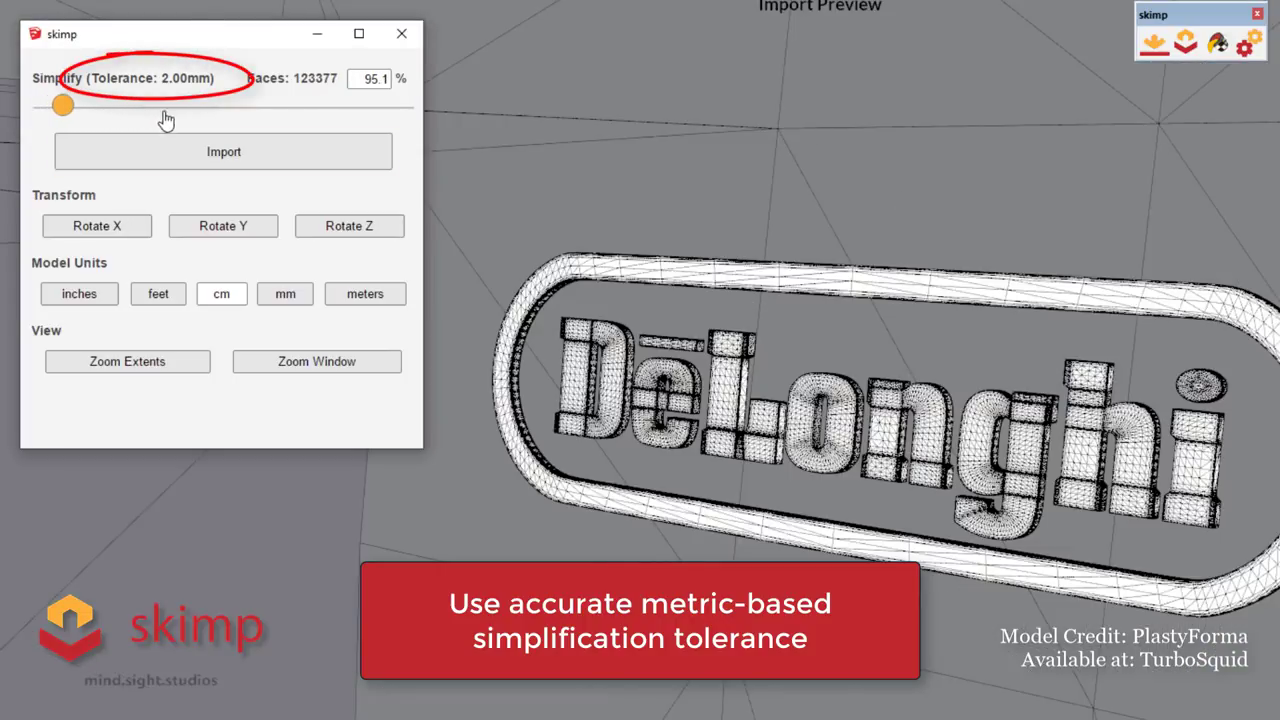
pyautogui.moveTo(288, 130); pyautogui.dragTo(410, 148)
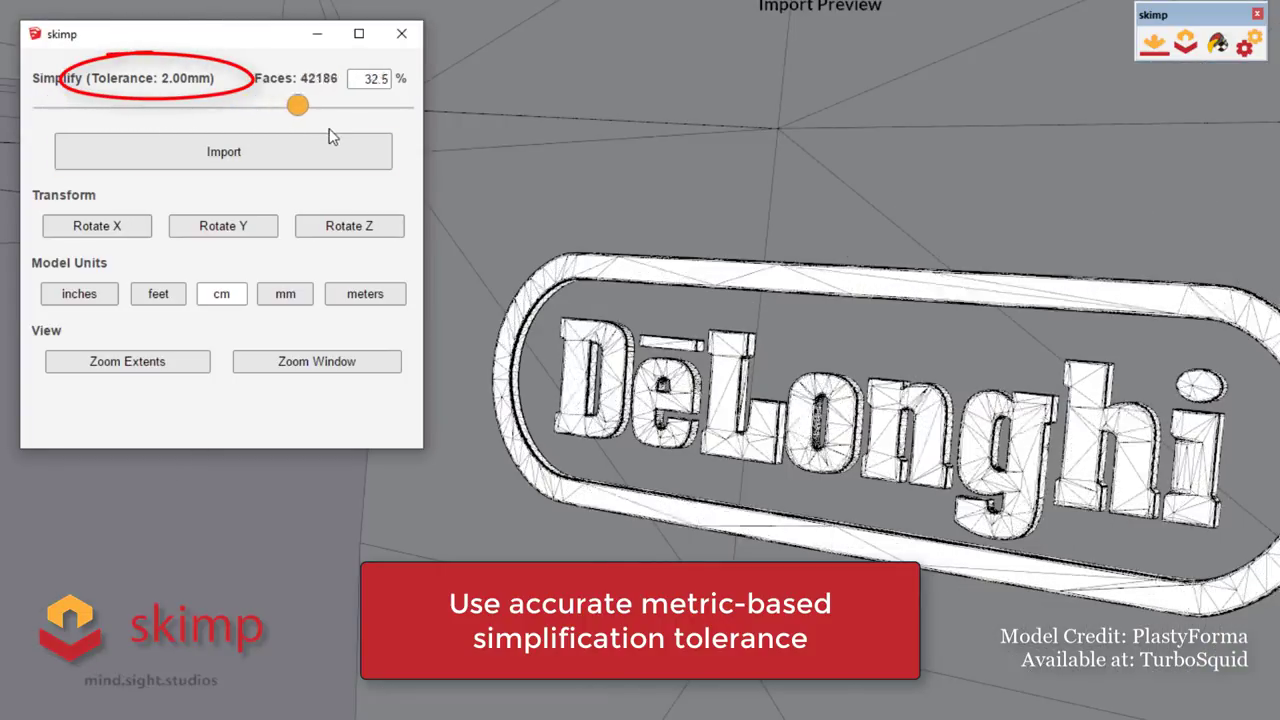
pyautogui.moveTo(402, 105); pyautogui.dragTo(376, 105)
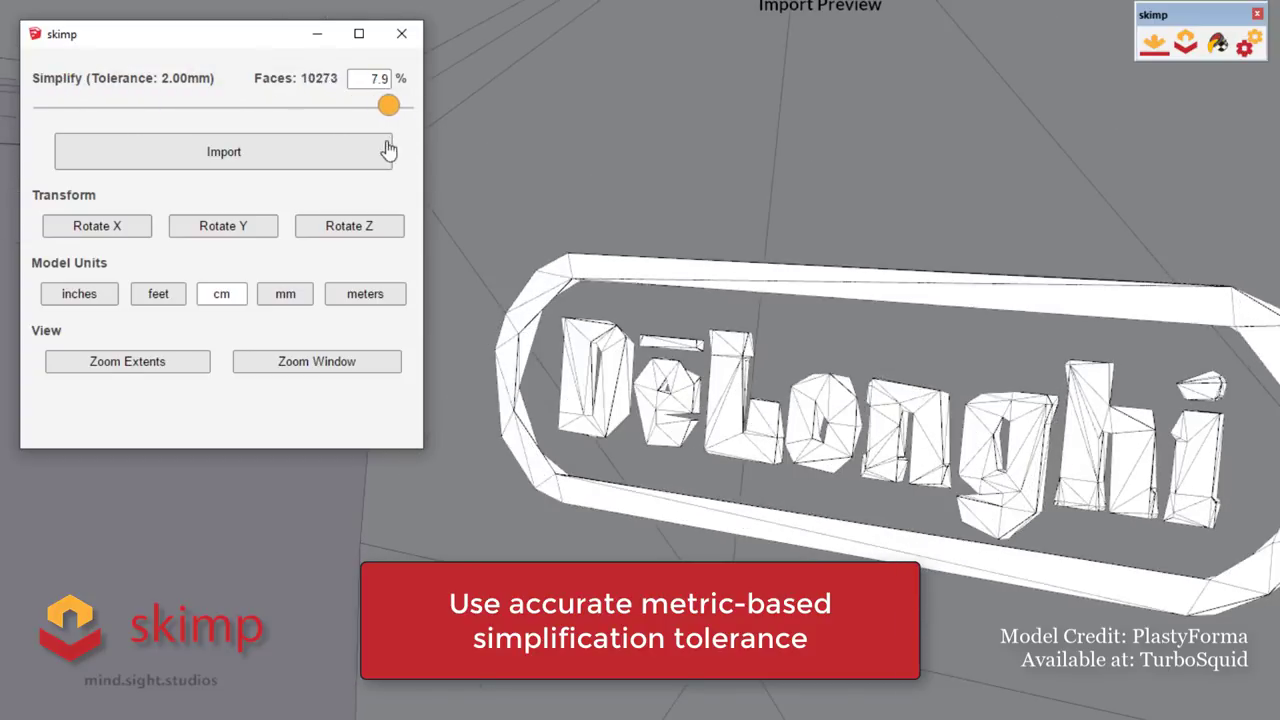
pyautogui.click(162, 366)
pyautogui.moveTo(376, 105)
pyautogui.mouseDown()
pyautogui.moveTo(306, 114)
pyautogui.moveTo(416, 116)
pyautogui.mouseUp()
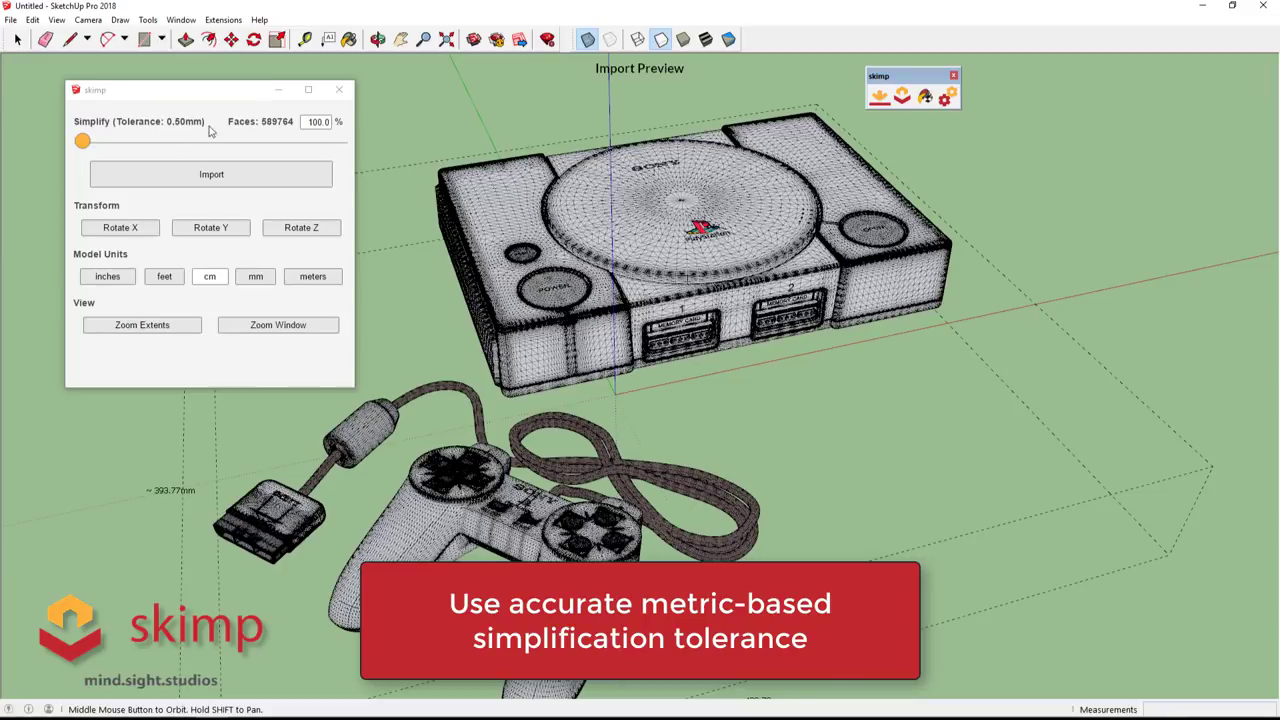
# - Import the PlayStation console and controller at about 13% of faces and inspect its back vents
pyautogui.click(323, 145)
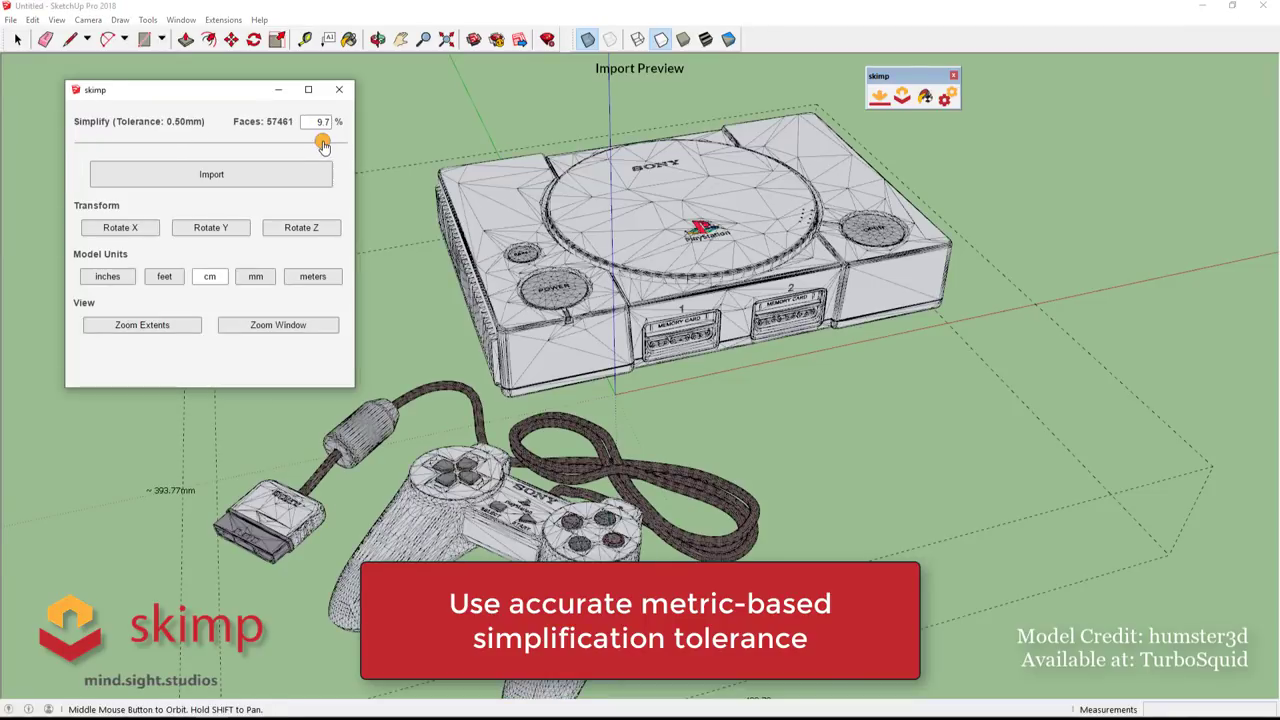
pyautogui.moveTo(328, 146)
pyautogui.mouseDown()
pyautogui.moveTo(304, 146)
pyautogui.moveTo(316, 145)
pyautogui.mouseUp()
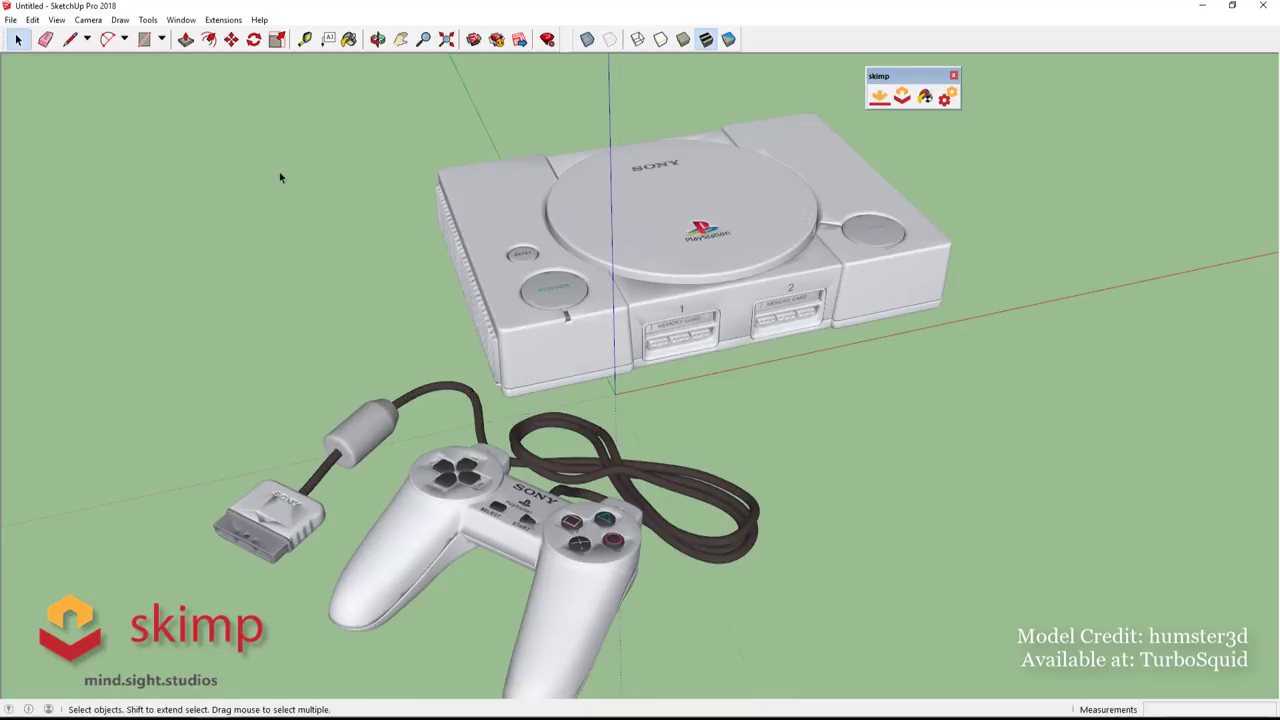
pyautogui.moveTo(652, 243)
pyautogui.mouseDown(button='middle')
pyautogui.moveTo(463, 270)
pyautogui.moveTo(734, 298)
pyautogui.mouseUp(button='middle')
pyautogui.moveTo(851, 303); pyautogui.dragTo(838, 398, button='middle')
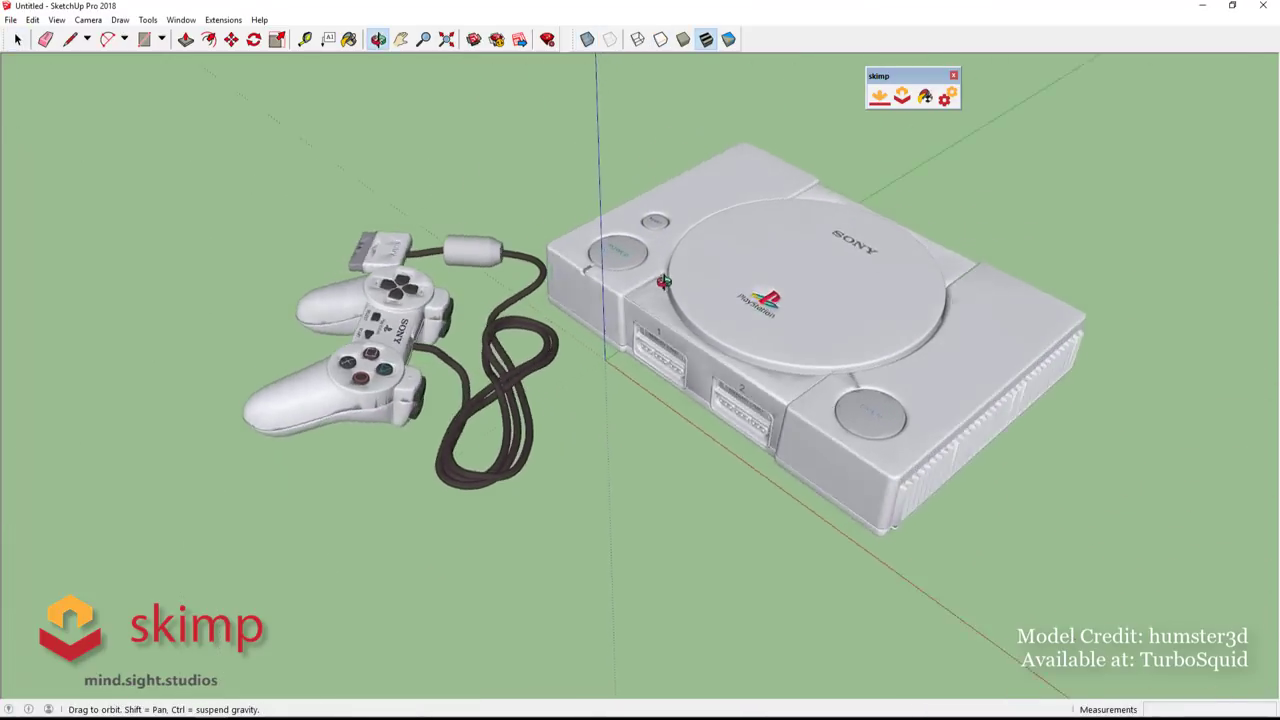
pyautogui.moveTo(640, 318)
pyautogui.mouseDown(button='middle')
pyautogui.moveTo(672, 338)
pyautogui.moveTo(648, 292)
pyautogui.moveTo(750, 268)
pyautogui.mouseUp(button='middle')
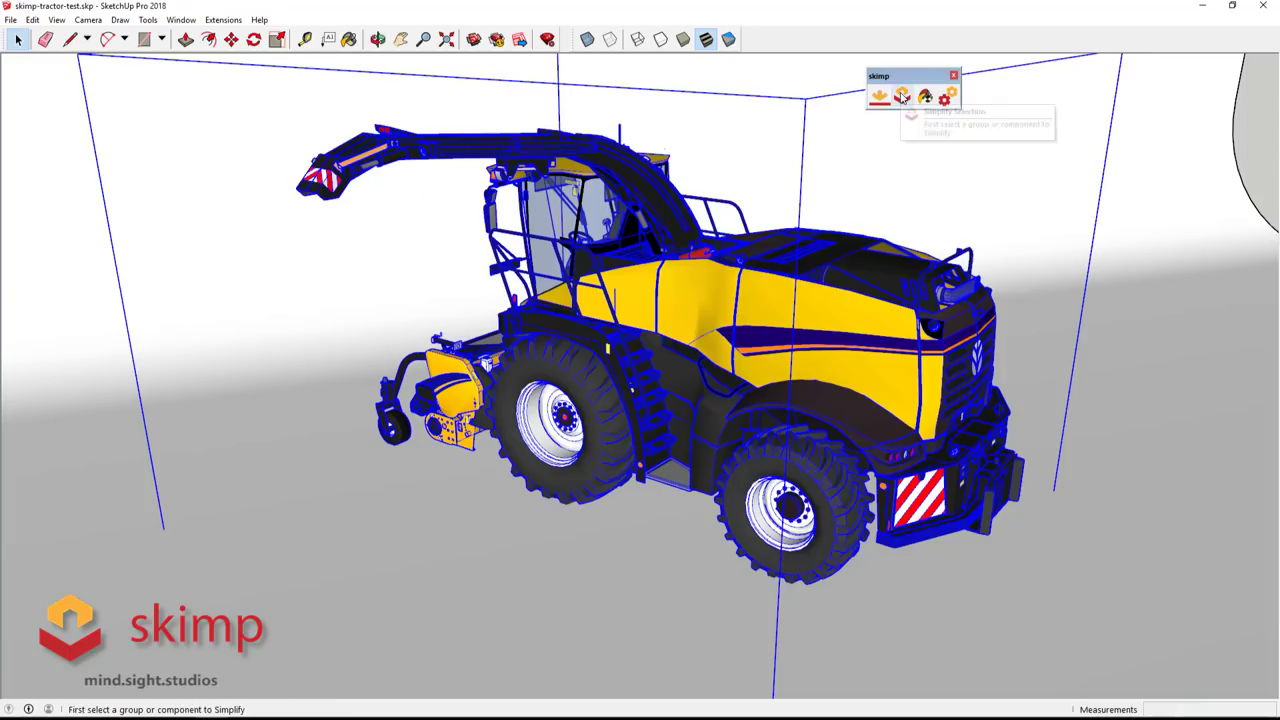
# - Replace the harvester with a copy simplified to 24.5% (38339 faces) and inspect it
pyautogui.click(903, 96)
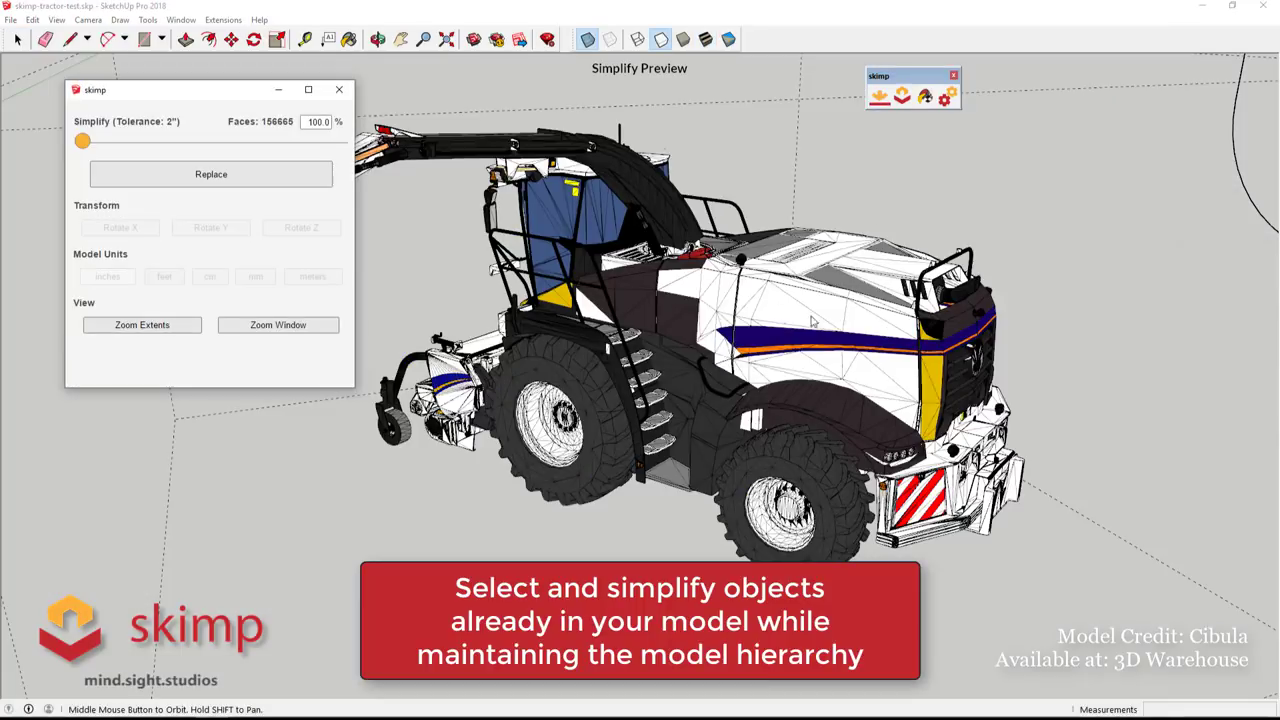
pyautogui.click(275, 148)
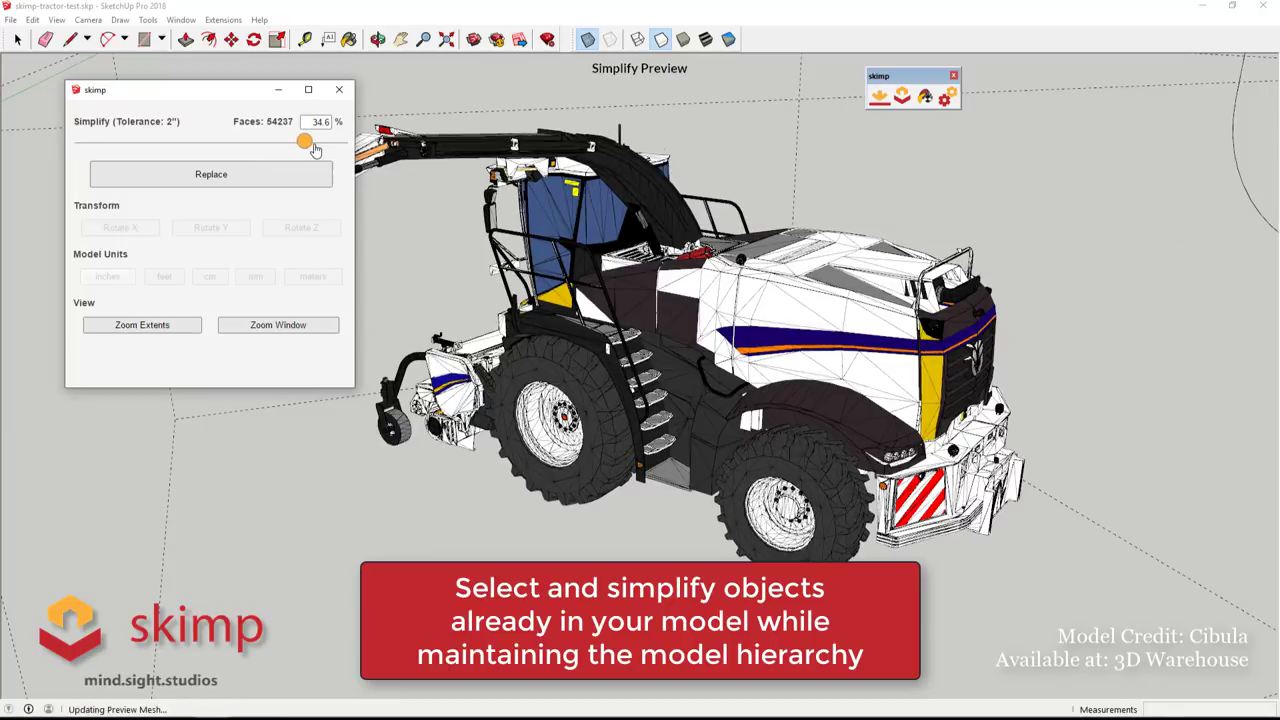
pyautogui.moveTo(314, 149); pyautogui.dragTo(360, 148)
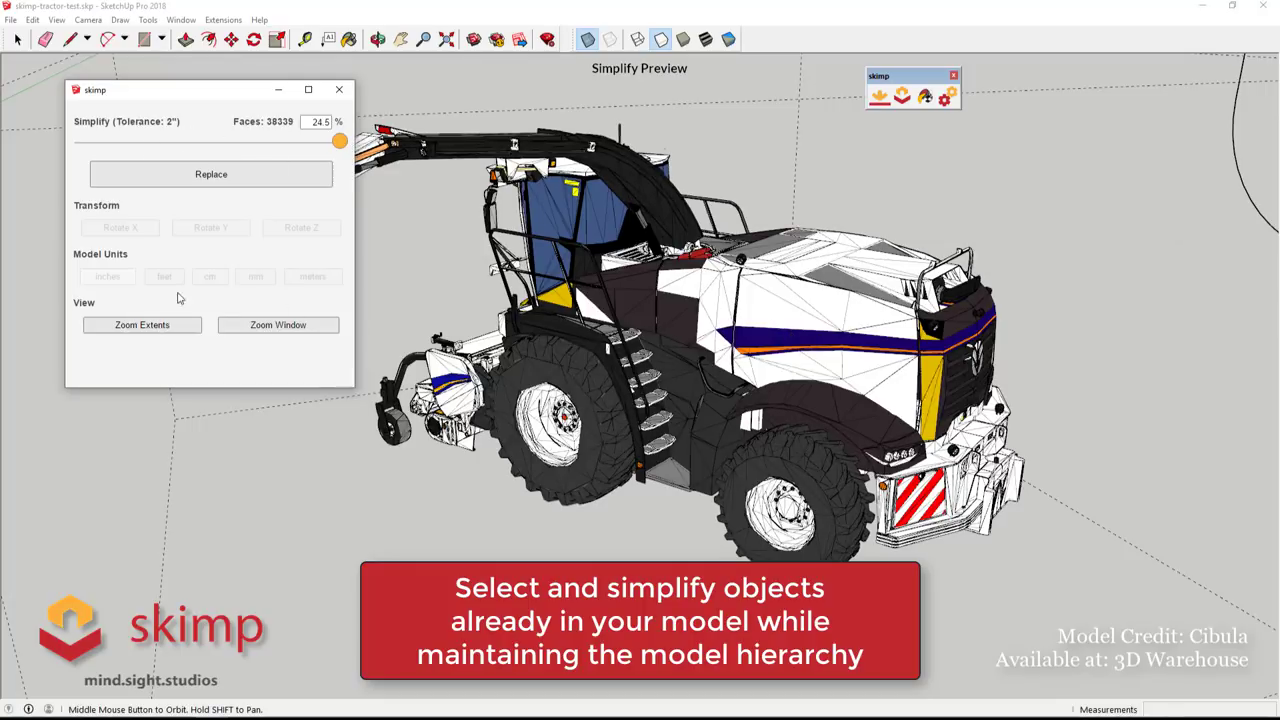
pyautogui.click(221, 187)
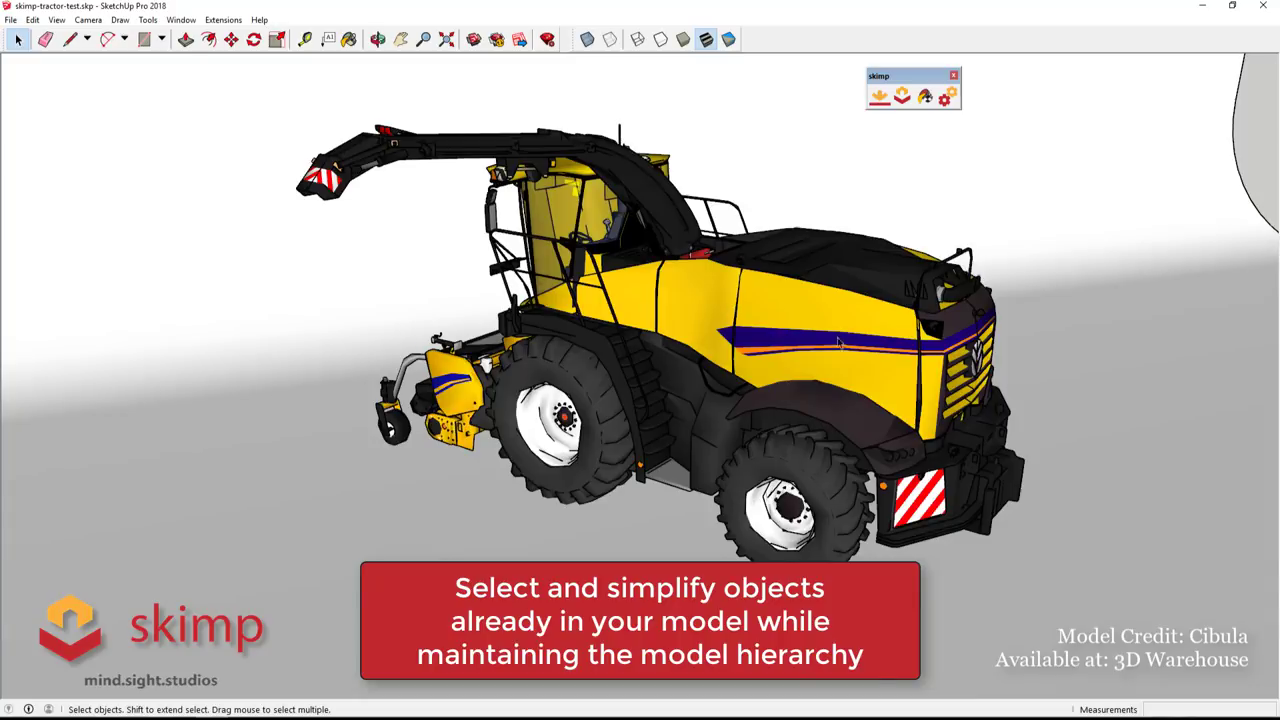
pyautogui.moveTo(953, 368); pyautogui.dragTo(632, 316, button='middle')
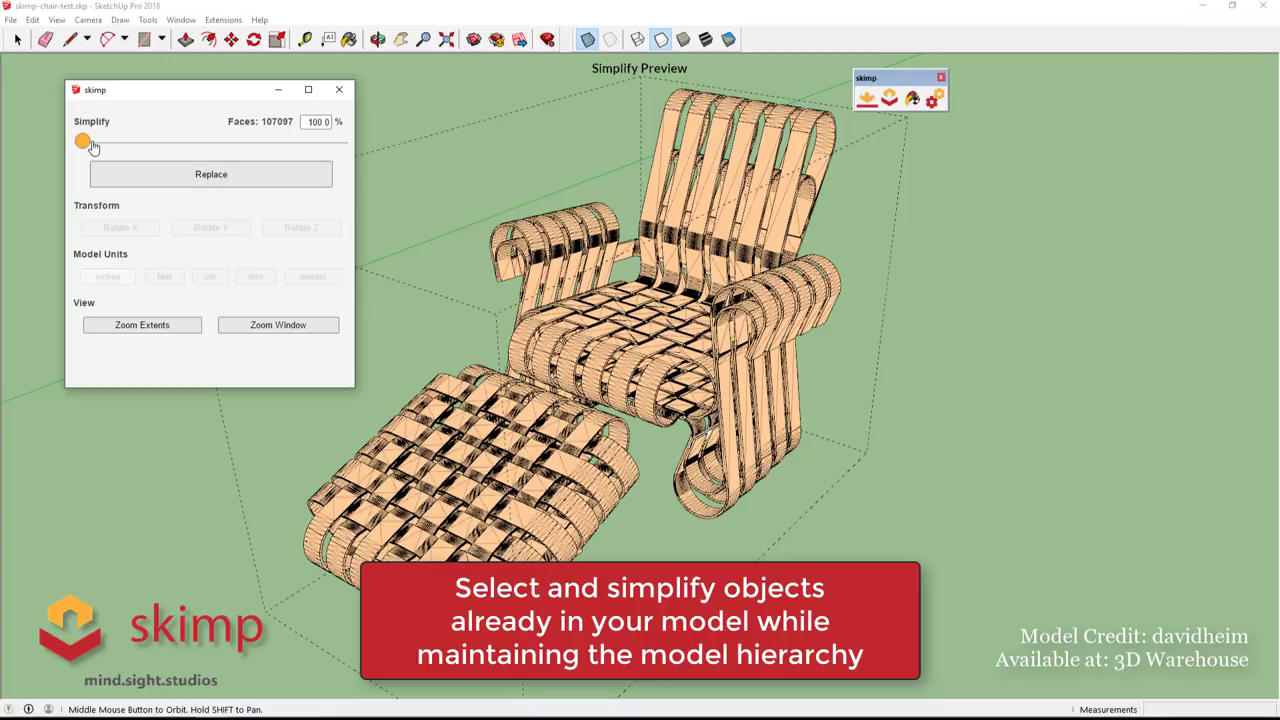
# - Replace the woven chair with a 20.7% (22169 faces) copy, then set the sofa import to 3.0%
pyautogui.moveTo(122, 148)
pyautogui.mouseDown()
pyautogui.moveTo(338, 162)
pyautogui.moveTo(313, 161)
pyautogui.mouseUp()
pyautogui.moveTo(516, 340)
pyautogui.mouseDown(button='middle')
pyautogui.moveTo(646, 291)
pyautogui.moveTo(597, 286)
pyautogui.mouseUp(button='middle')
pyautogui.click(224, 176)
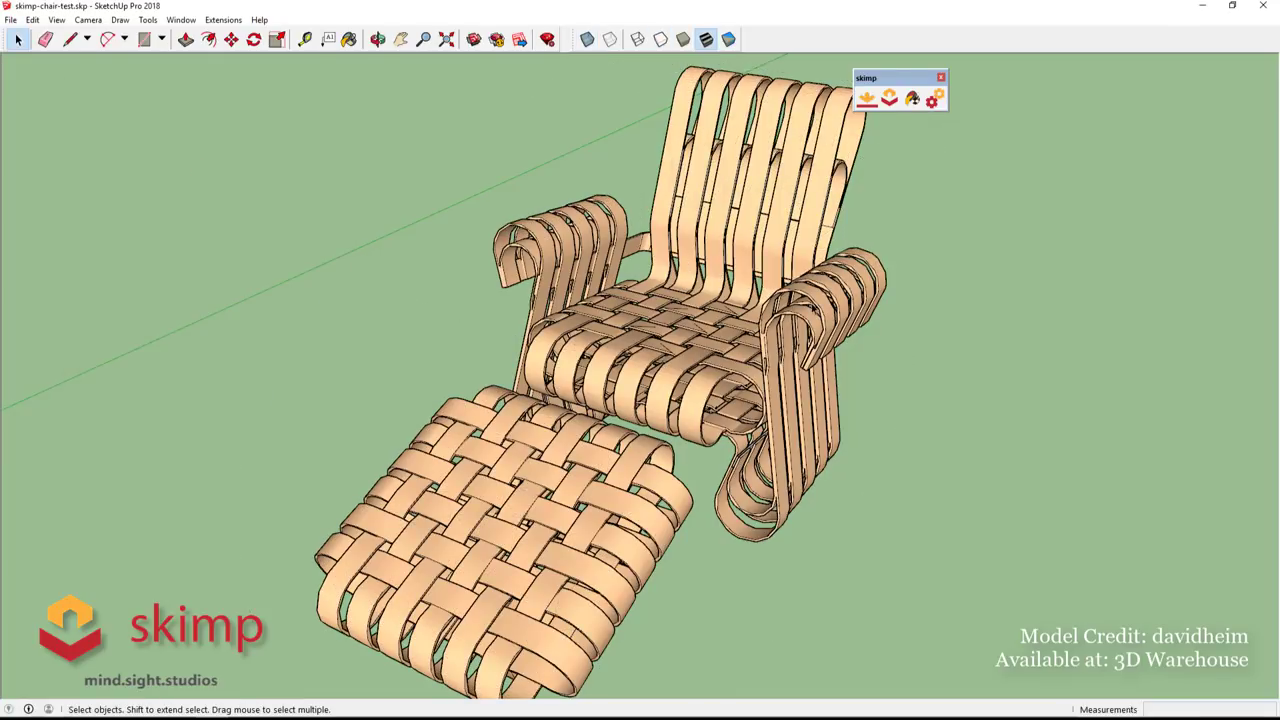
pyautogui.moveTo(560, 295); pyautogui.dragTo(583, 294, button='middle')
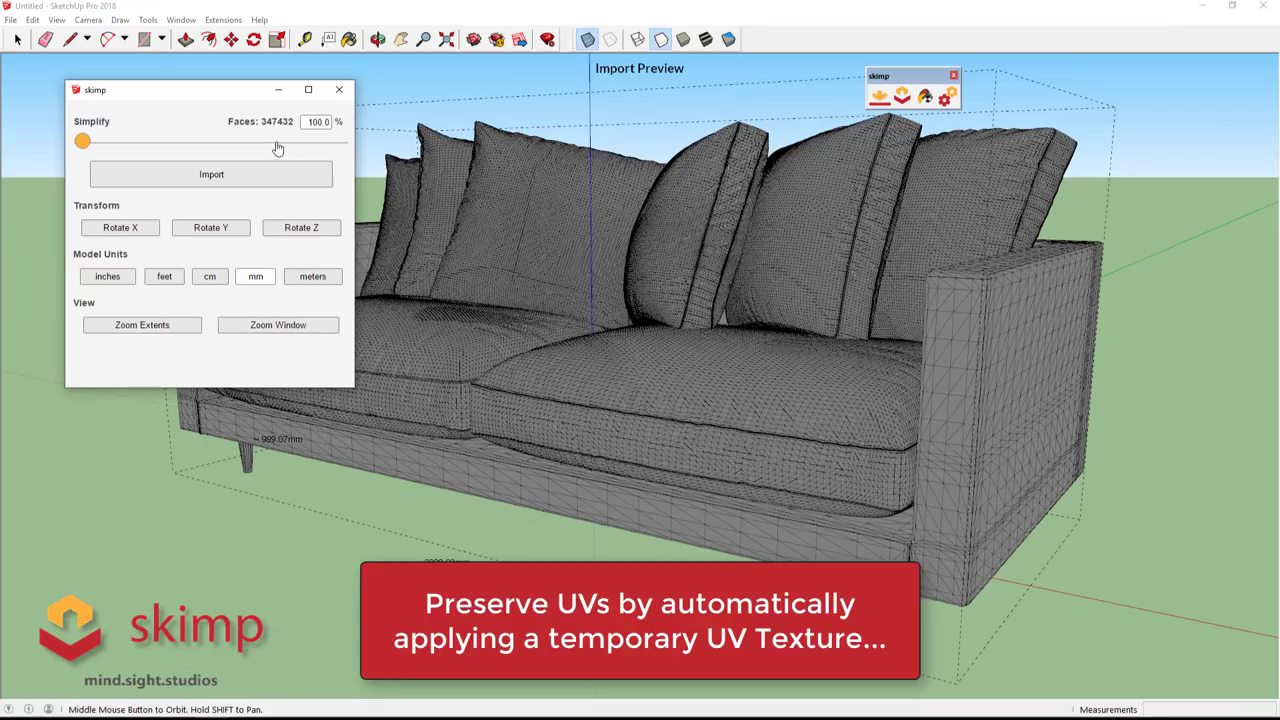
pyautogui.moveTo(278, 148); pyautogui.dragTo(332, 141)
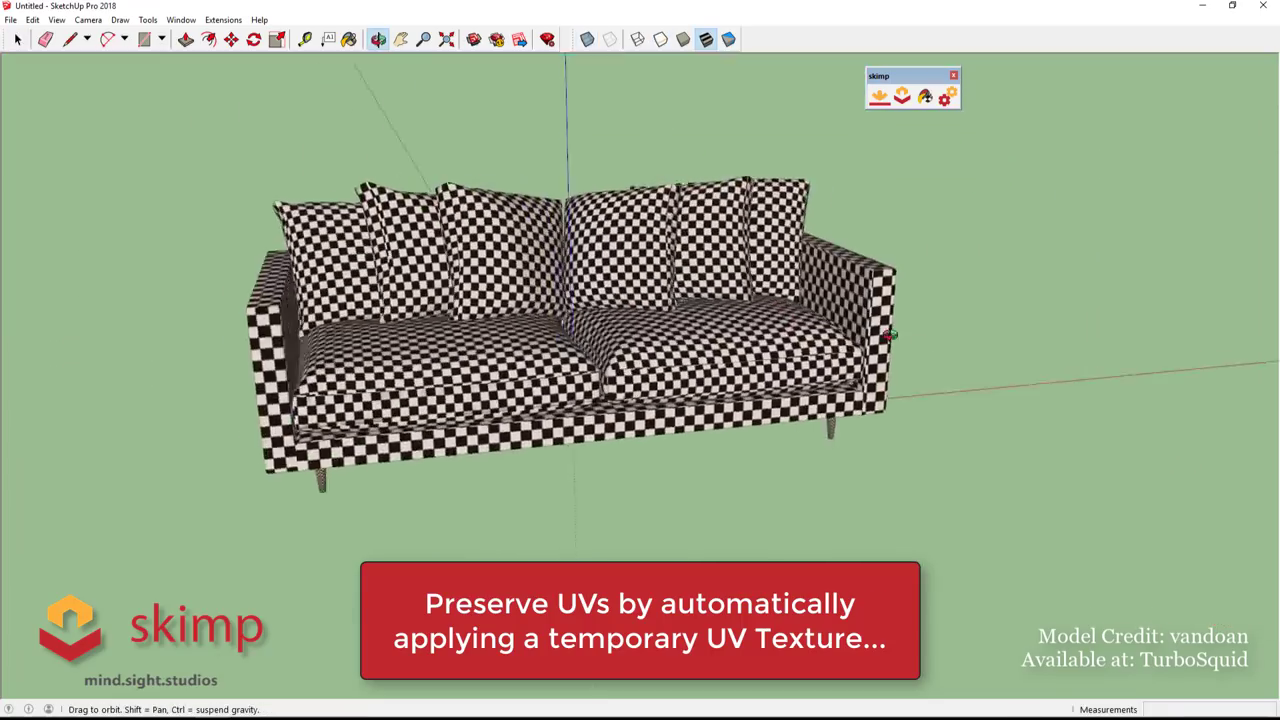
# - Texture the sofa's materials with K5109-07 and K5108-09b fabrics and the wood JPG
pyautogui.moveTo(760, 200); pyautogui.dragTo(900, 167, button='middle')
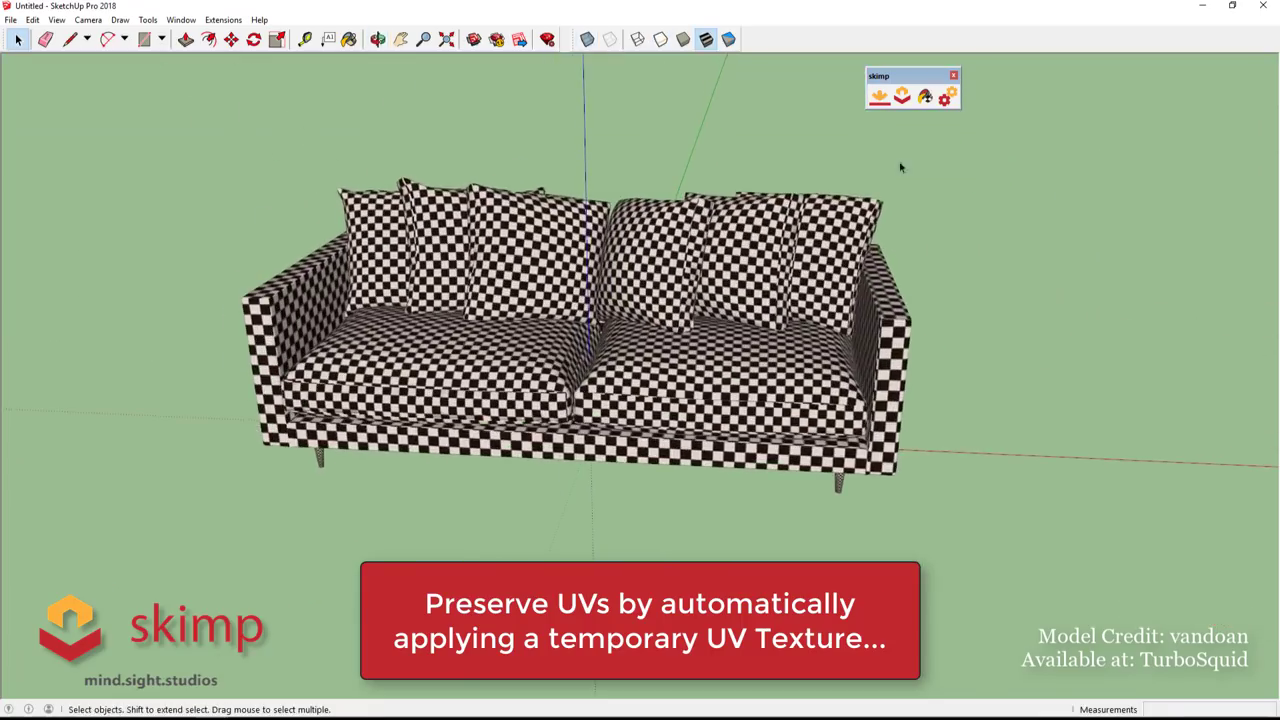
pyautogui.click(925, 96)
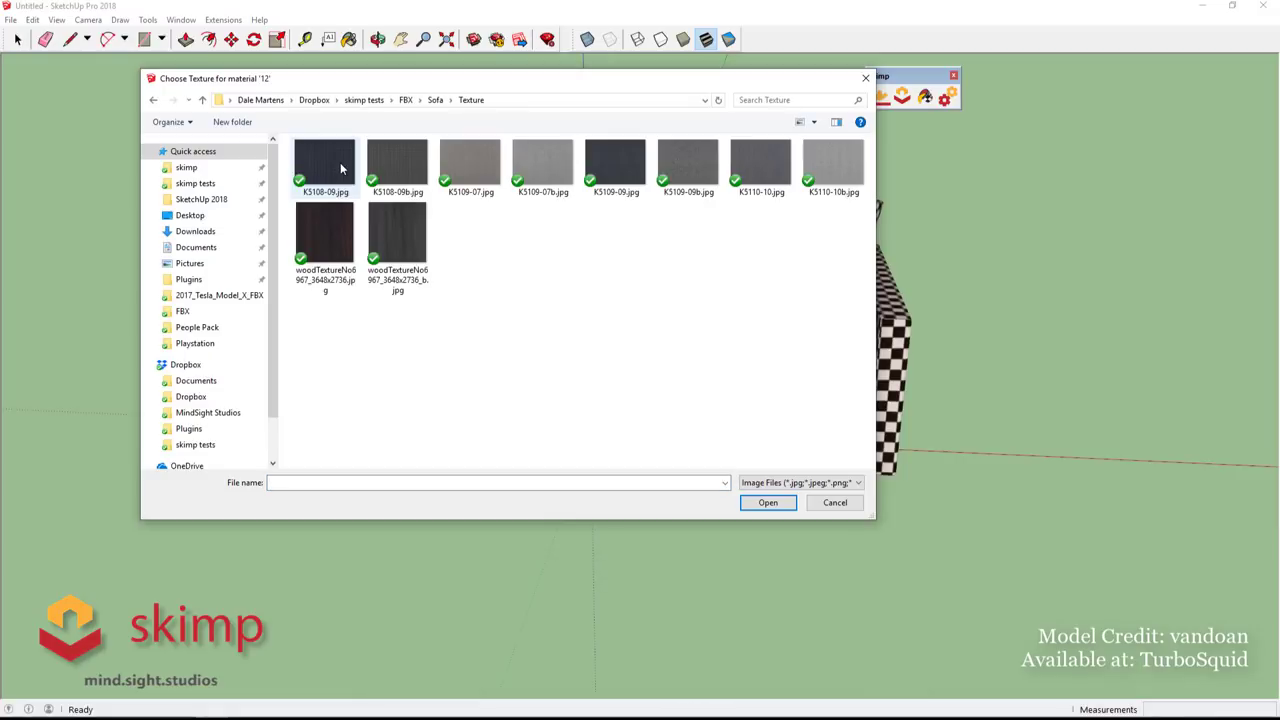
pyautogui.click(766, 503)
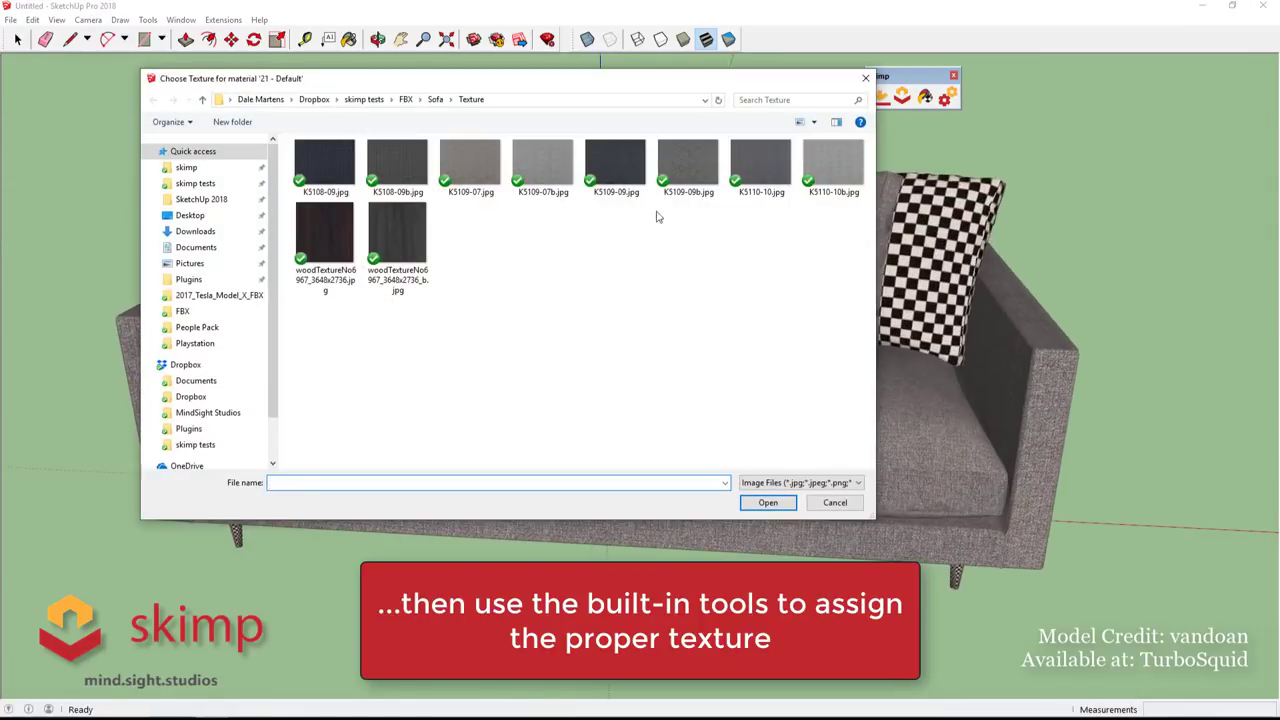
pyautogui.click(768, 502)
pyautogui.click(398, 165)
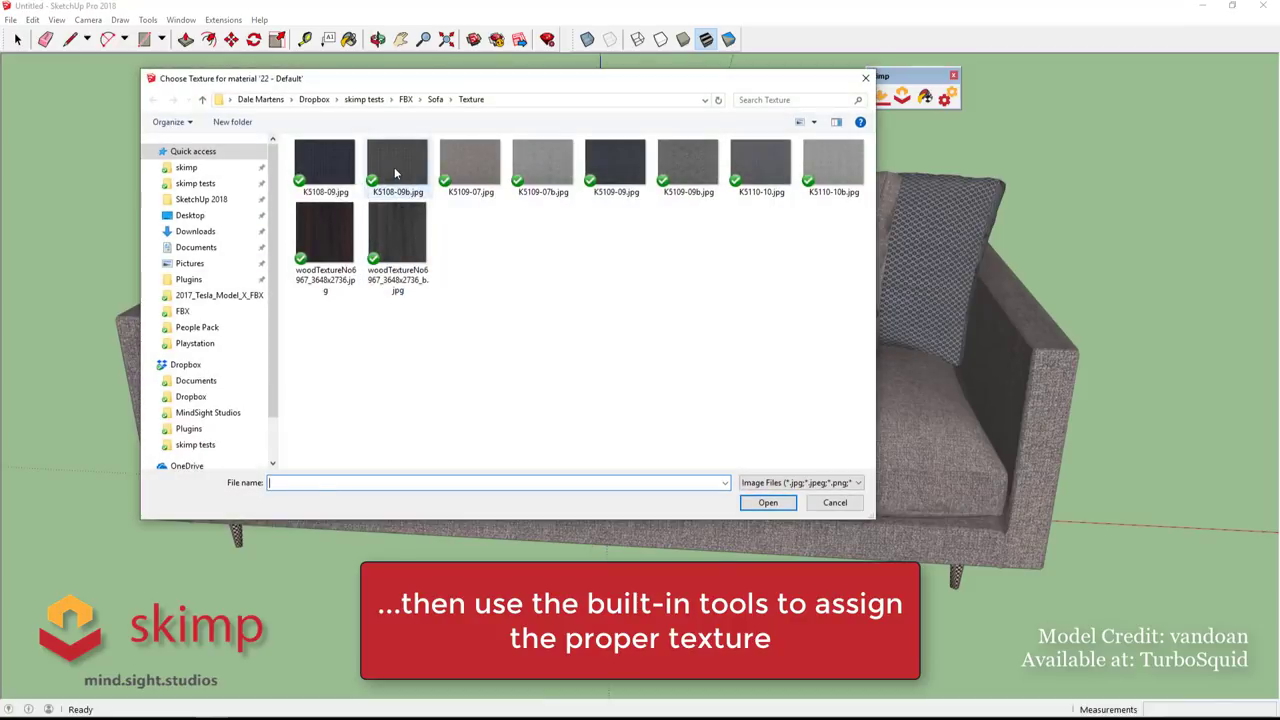
pyautogui.click(763, 499)
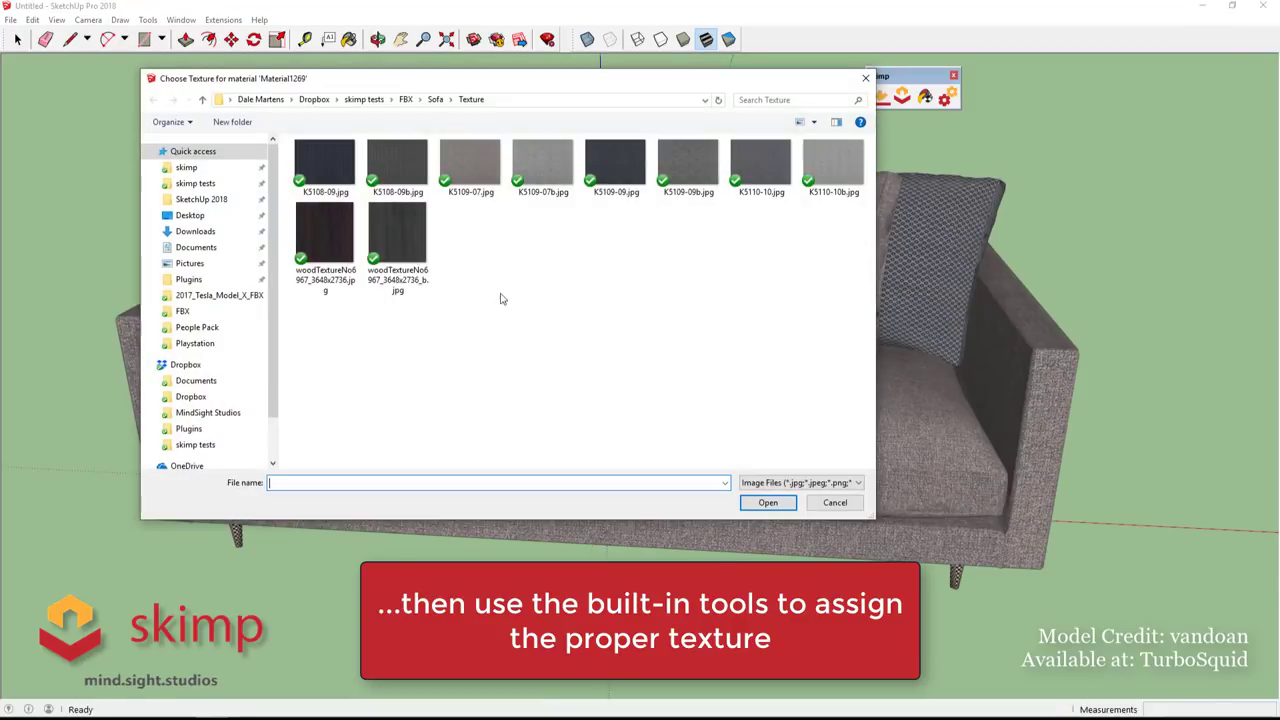
pyautogui.click(328, 232)
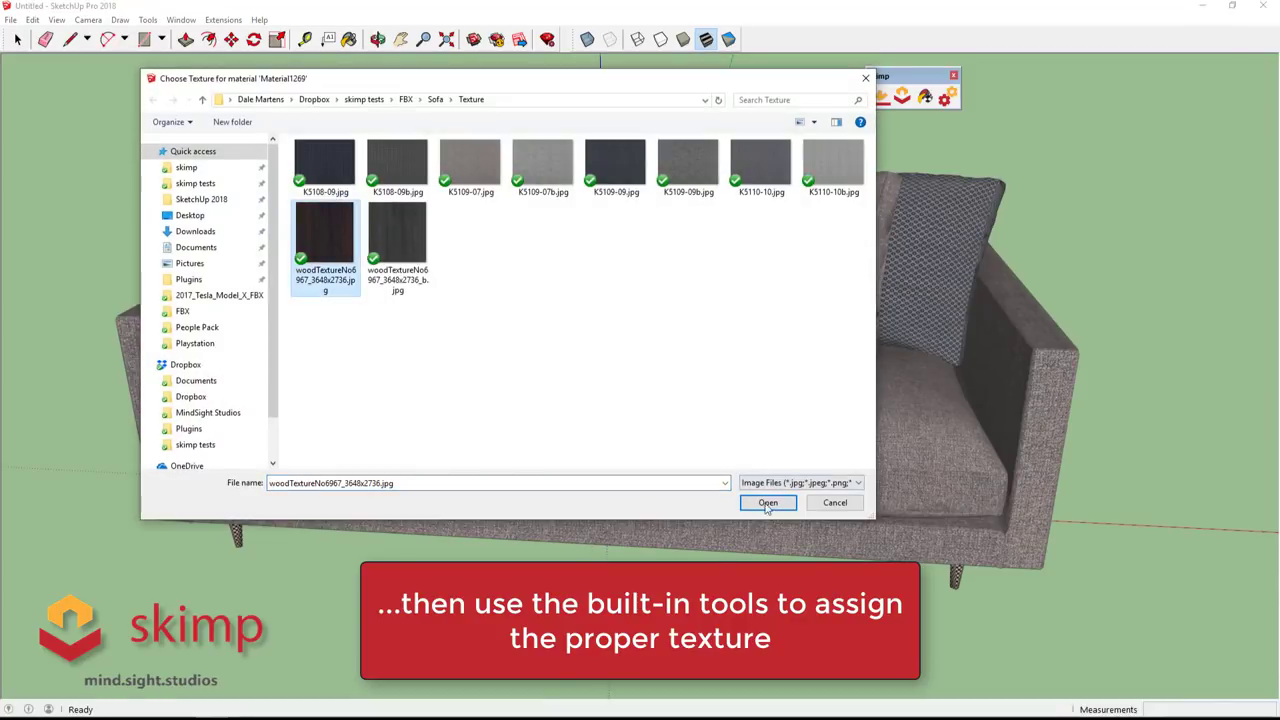
pyautogui.click(766, 500)
pyautogui.moveTo(555, 406)
pyautogui.mouseDown(button='middle')
pyautogui.moveTo(423, 349)
pyautogui.moveTo(777, 326)
pyautogui.moveTo(531, 323)
pyautogui.mouseUp(button='middle')
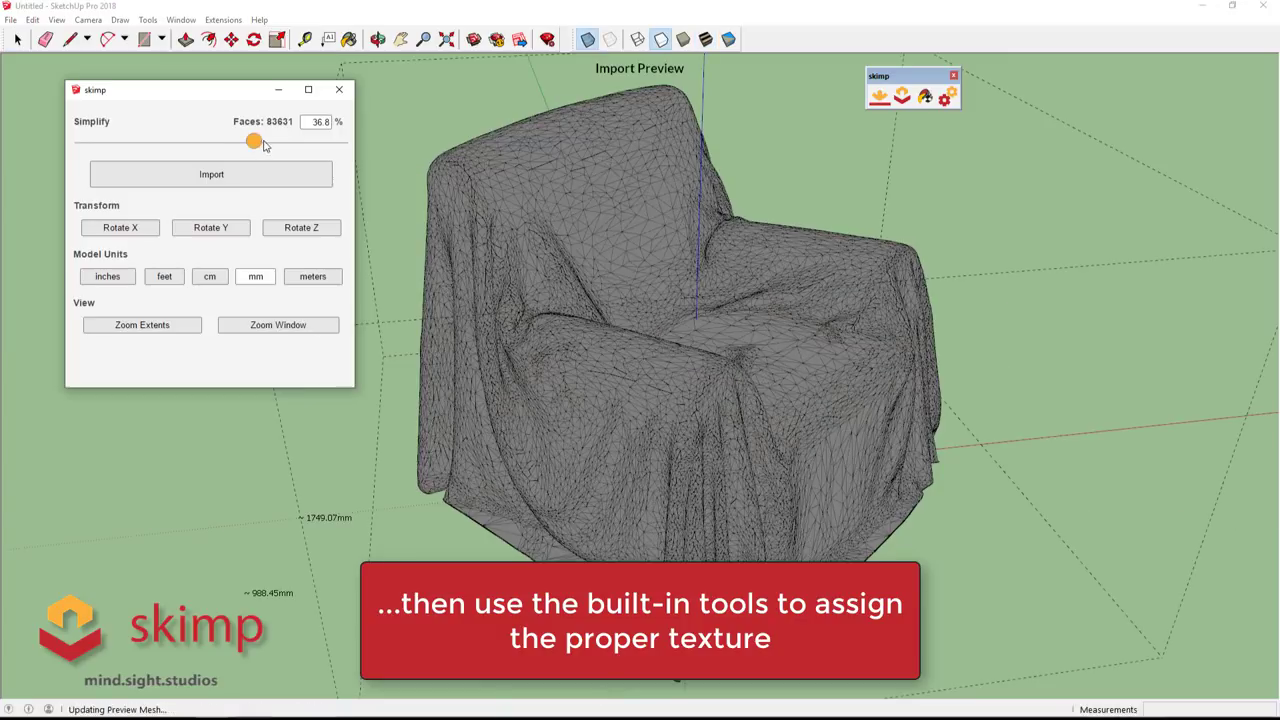
# - Import the draped armchair simplified to 7.0% of its faces and orbit around it
pyautogui.moveTo(263, 145); pyautogui.dragTo(329, 147)
pyautogui.click(315, 175)
pyautogui.moveTo(406, 217)
pyautogui.mouseDown(button='middle')
pyautogui.moveTo(386, 305)
pyautogui.moveTo(470, 305)
pyautogui.mouseUp(button='middle')
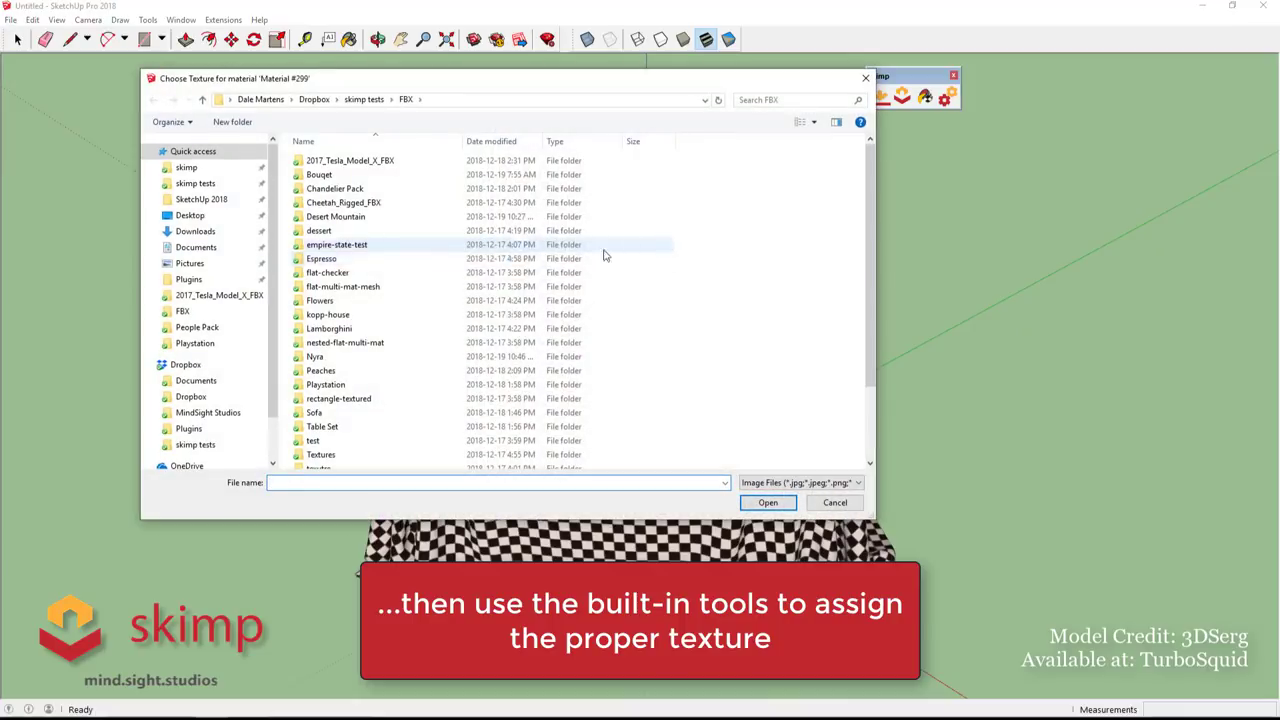
# - Texture the chair material with M209-06.jpg from the texture folder
pyautogui.scroll(-1, 343, 431)
pyautogui.doubleClick(342, 433)
pyautogui.click(337, 166)
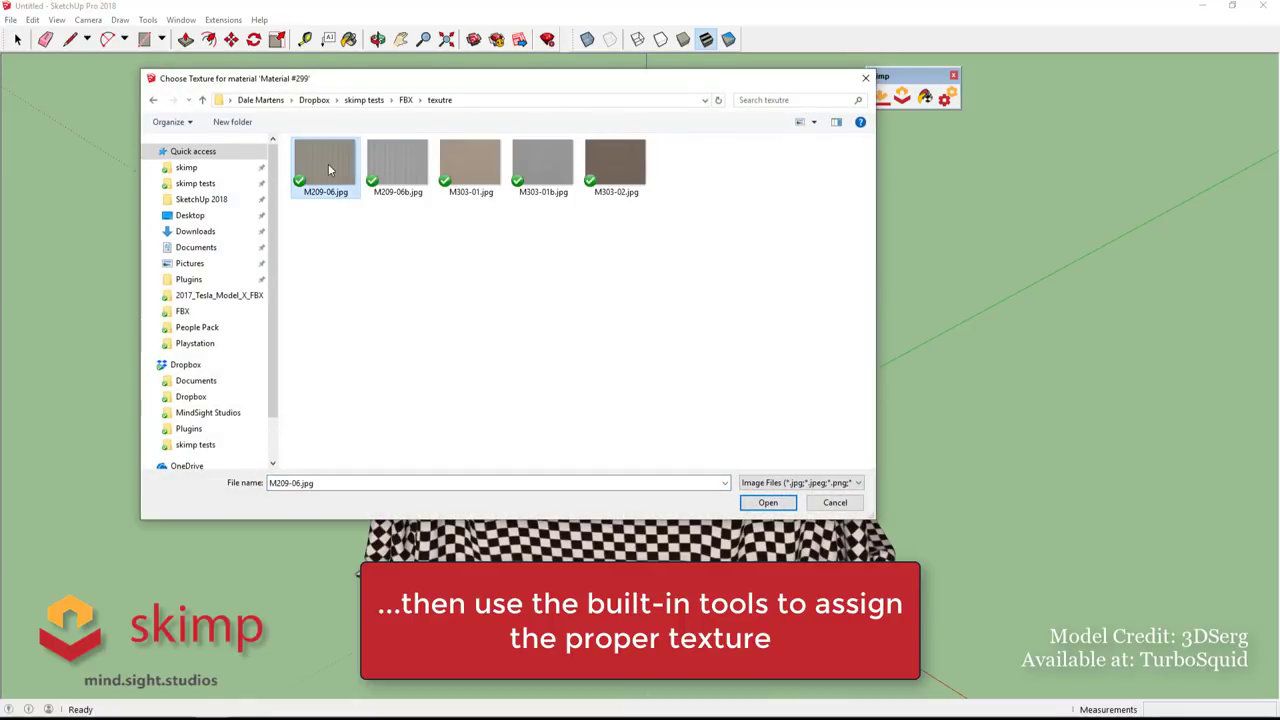
pyautogui.click(768, 502)
pyautogui.moveTo(762, 494)
pyautogui.mouseDown(button='middle')
pyautogui.moveTo(648, 254)
pyautogui.moveTo(655, 298)
pyautogui.mouseUp(button='middle')
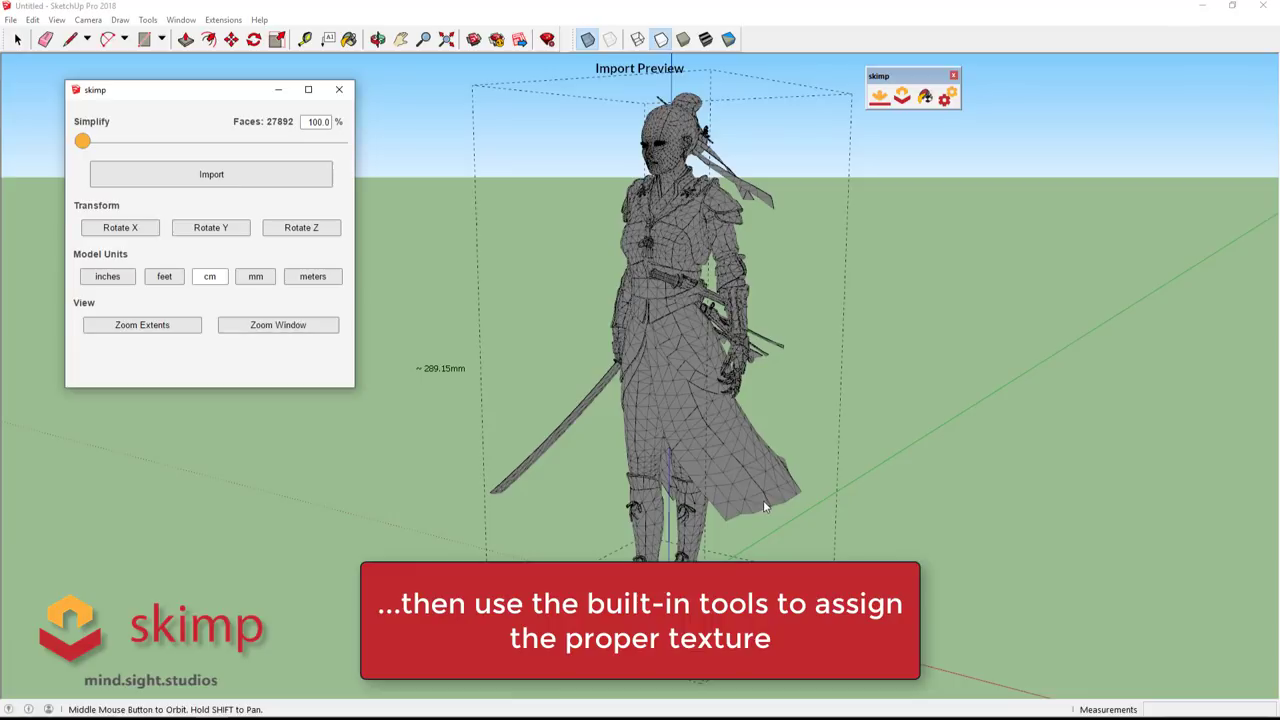
# - Import the samurai simplified to about 46% of its faces and apply body_d.jpg to its body
pyautogui.moveTo(80, 143); pyautogui.dragTo(236, 146)
pyautogui.click(215, 176)
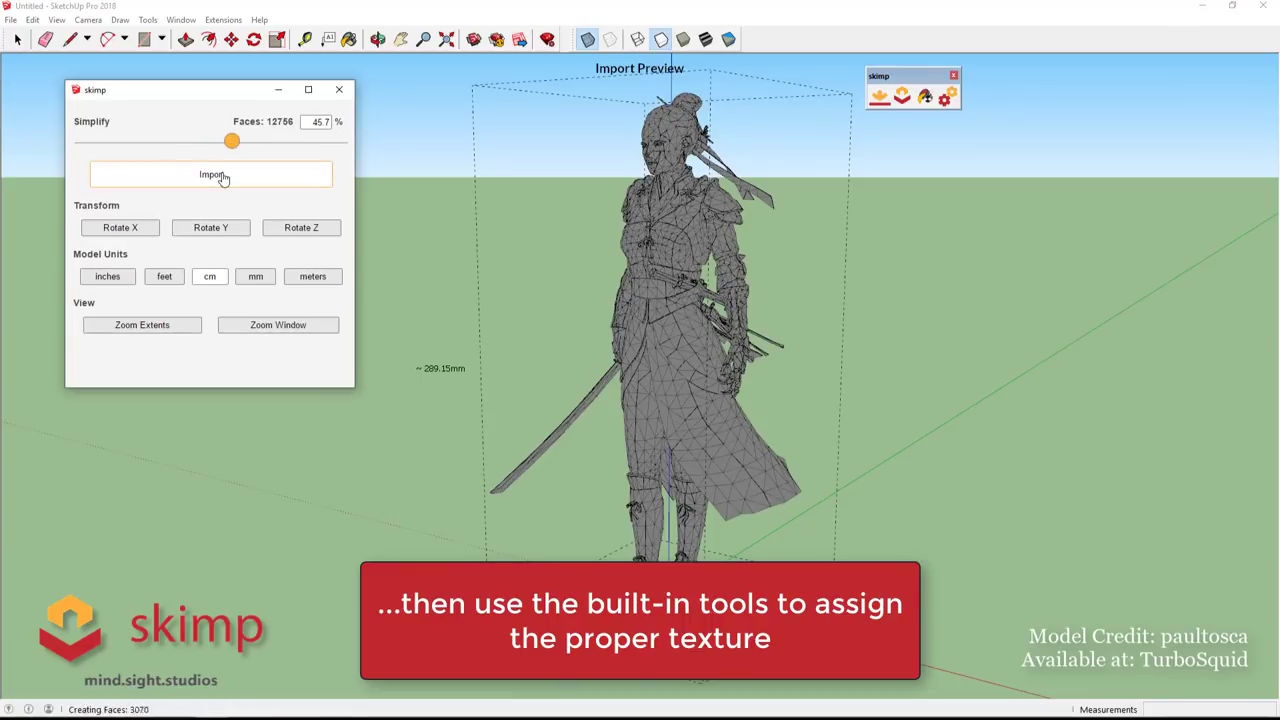
pyautogui.click(698, 342)
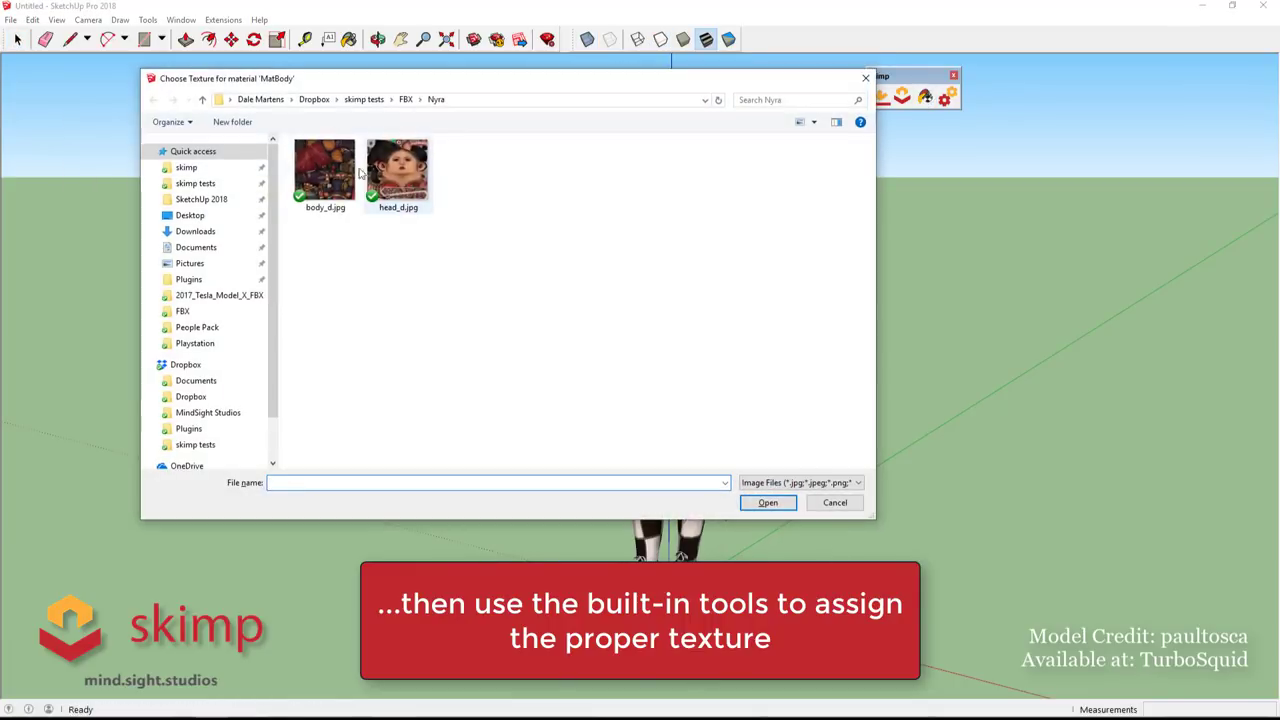
pyautogui.click(325, 170)
# - Apply head_d.jpg to the samurai's head and orbit around the textured figure
pyautogui.click(768, 502)
pyautogui.click(668, 170)
pyautogui.doubleClick(404, 174)
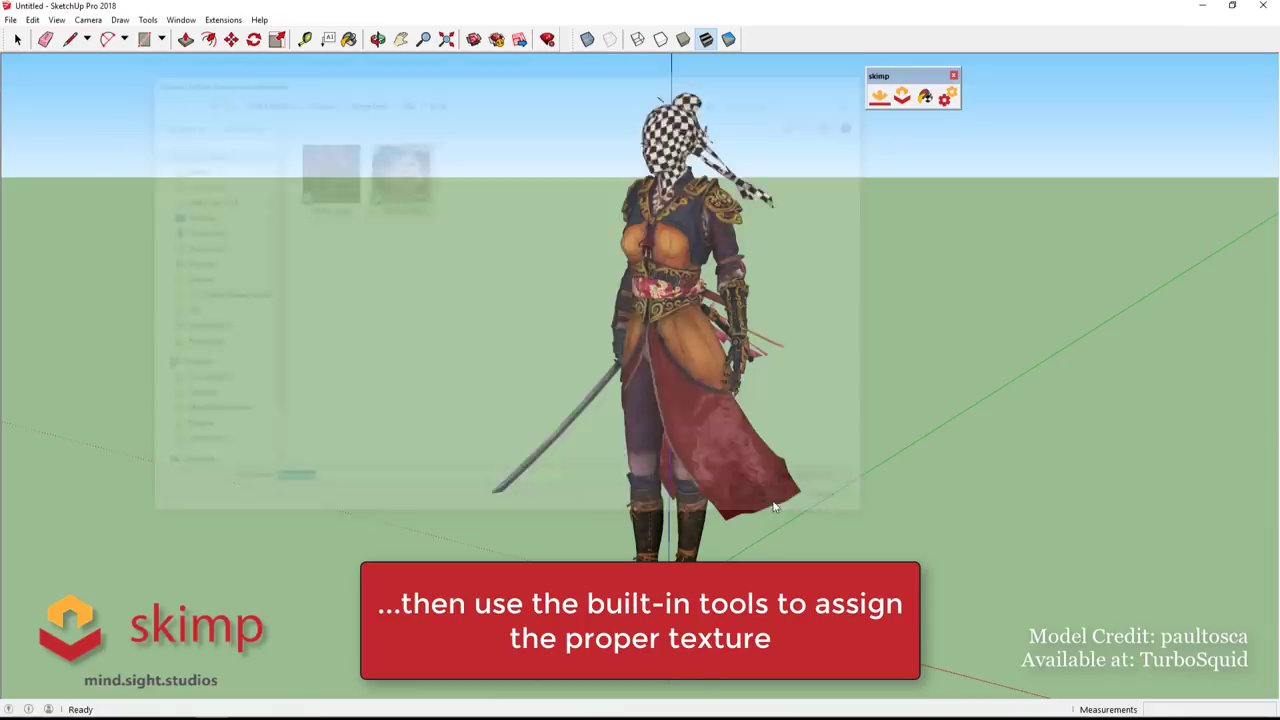
pyautogui.scroll(-2, 788, 262)
pyautogui.scroll(2, 788, 262)
pyautogui.scroll(-2, 788, 262)
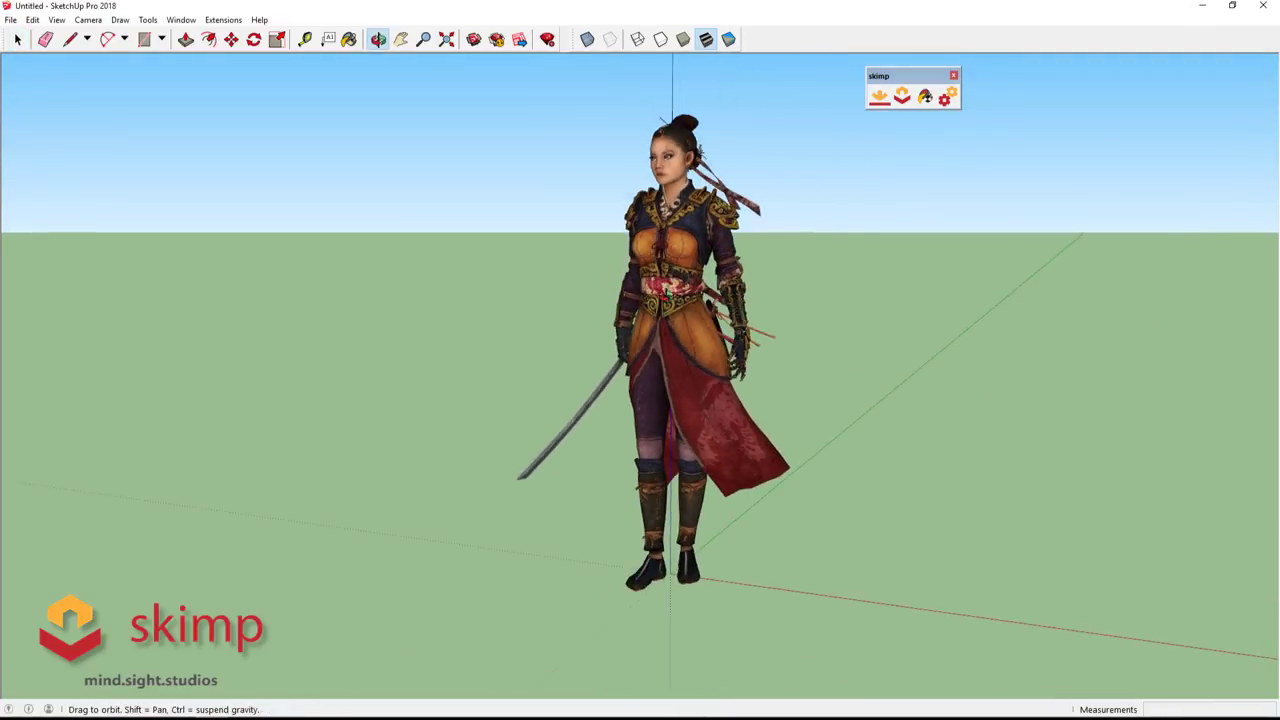
pyautogui.moveTo(788, 262); pyautogui.dragTo(449, 314)
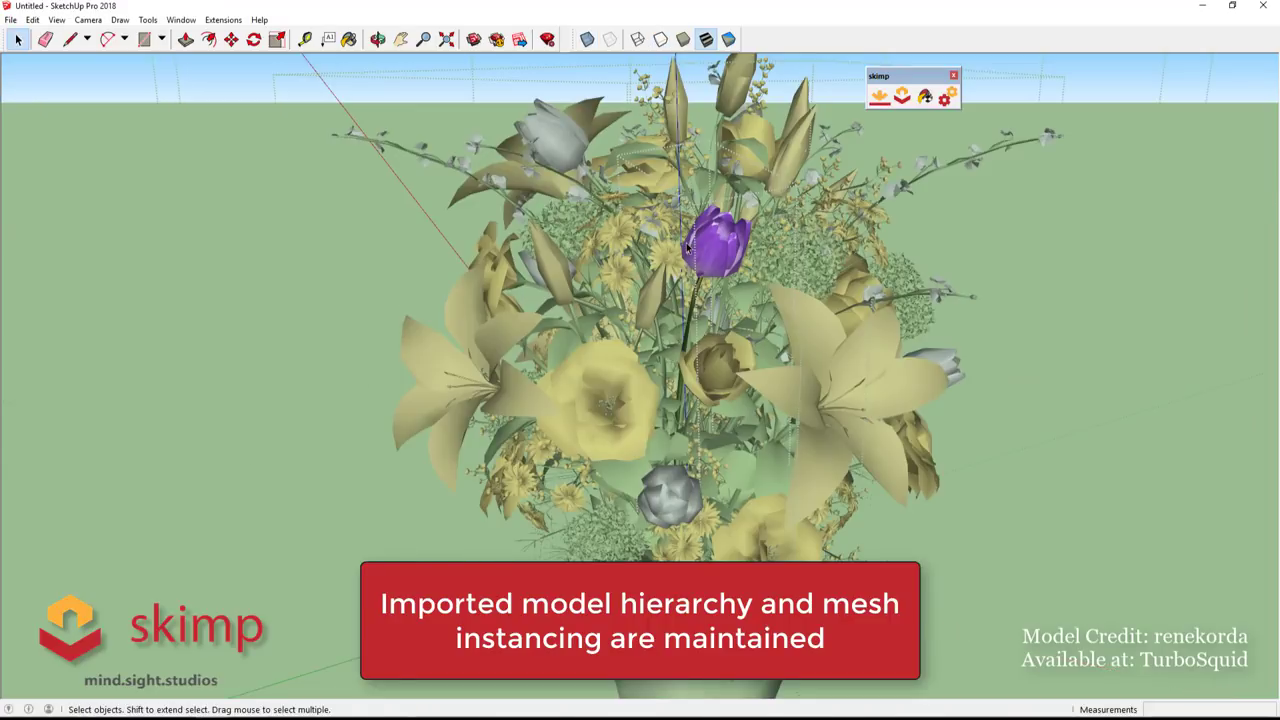
# - Open a purple tulip component for editing, inspect its instances, then exit the component
pyautogui.click(728, 245)
pyautogui.moveTo(728, 245)
pyautogui.mouseDown(button='middle')
pyautogui.moveTo(691, 279)
pyautogui.moveTo(714, 306)
pyautogui.moveTo(262, 230)
pyautogui.mouseUp(button='middle')
pyautogui.doubleClick(691, 279)
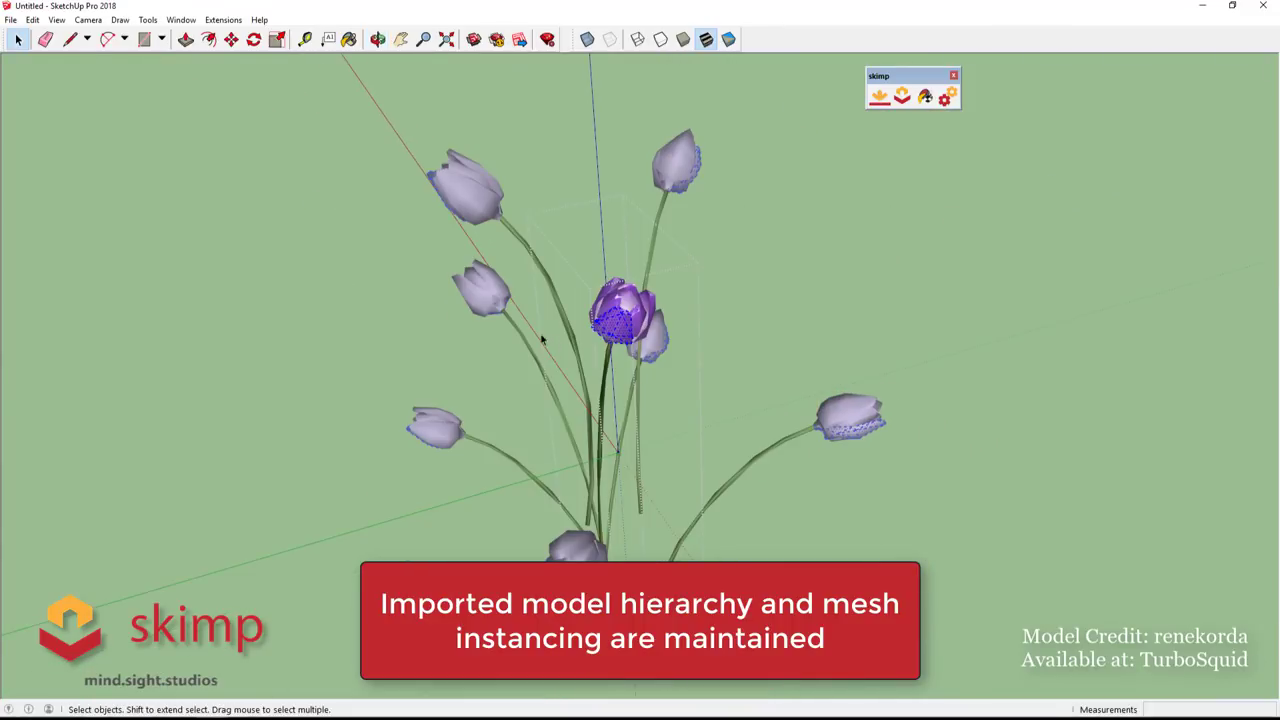
pyautogui.moveTo(541, 340)
pyautogui.mouseDown(button='middle')
pyautogui.moveTo(627, 246)
pyautogui.moveTo(608, 277)
pyautogui.moveTo(600, 260)
pyautogui.mouseUp(button='middle')
pyautogui.scroll(-2, 612, 285)
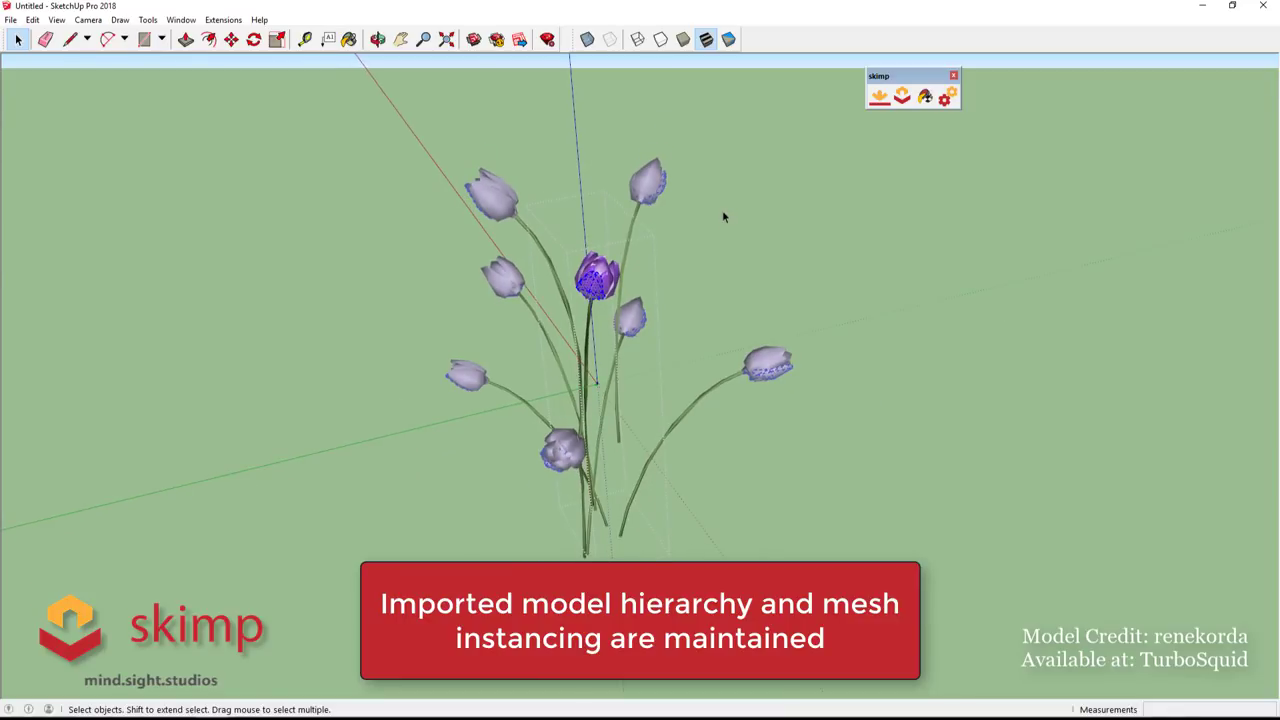
pyautogui.press('Escape')
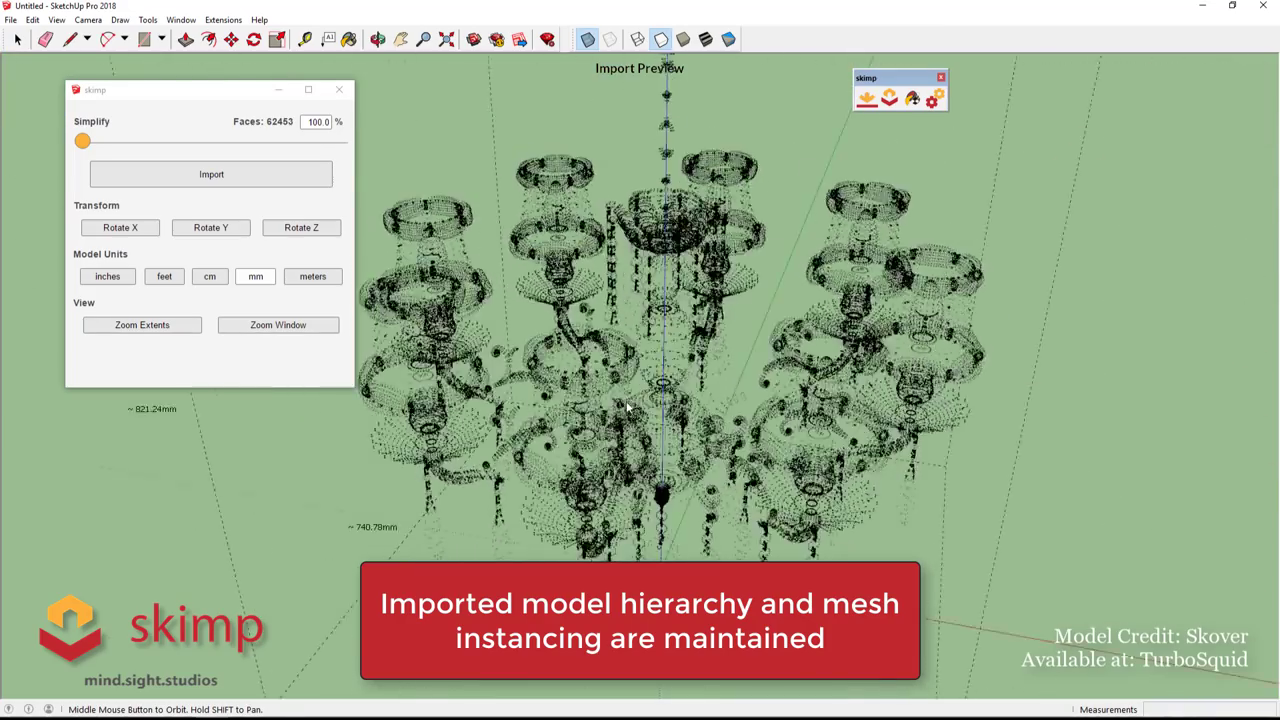
# - Import the chandelier reduced to about 3% of faces and inspect a crystal component's instances
pyautogui.moveTo(628, 407); pyautogui.dragTo(637, 387, button='middle')
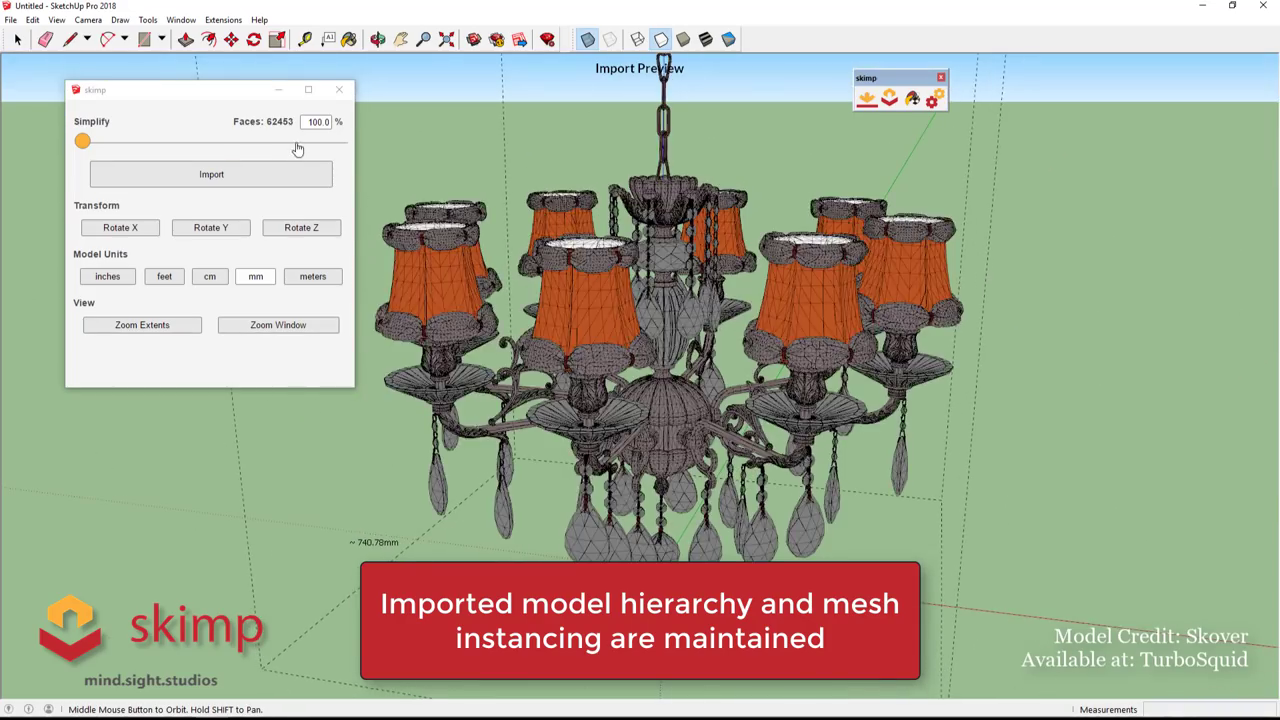
pyautogui.moveTo(82, 141)
pyautogui.mouseDown()
pyautogui.moveTo(336, 143)
pyautogui.moveTo(326, 147)
pyautogui.mouseUp()
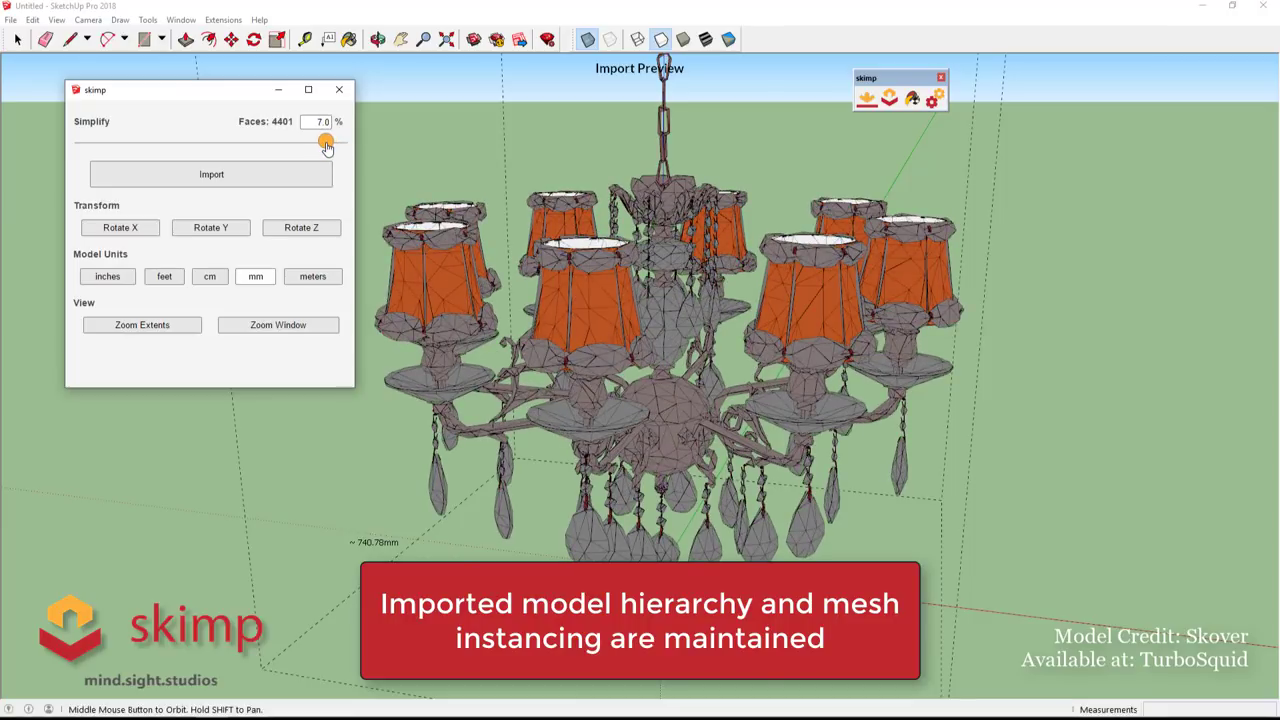
pyautogui.click(249, 173)
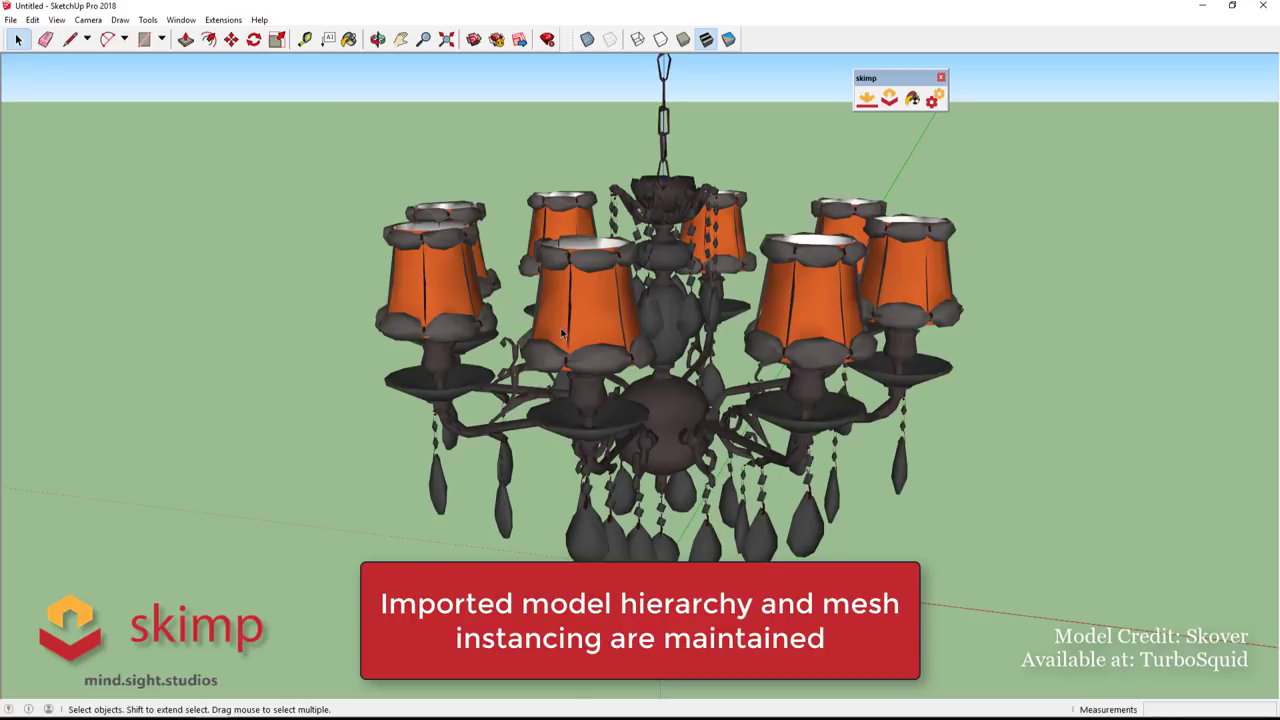
pyautogui.doubleClick(585, 540)
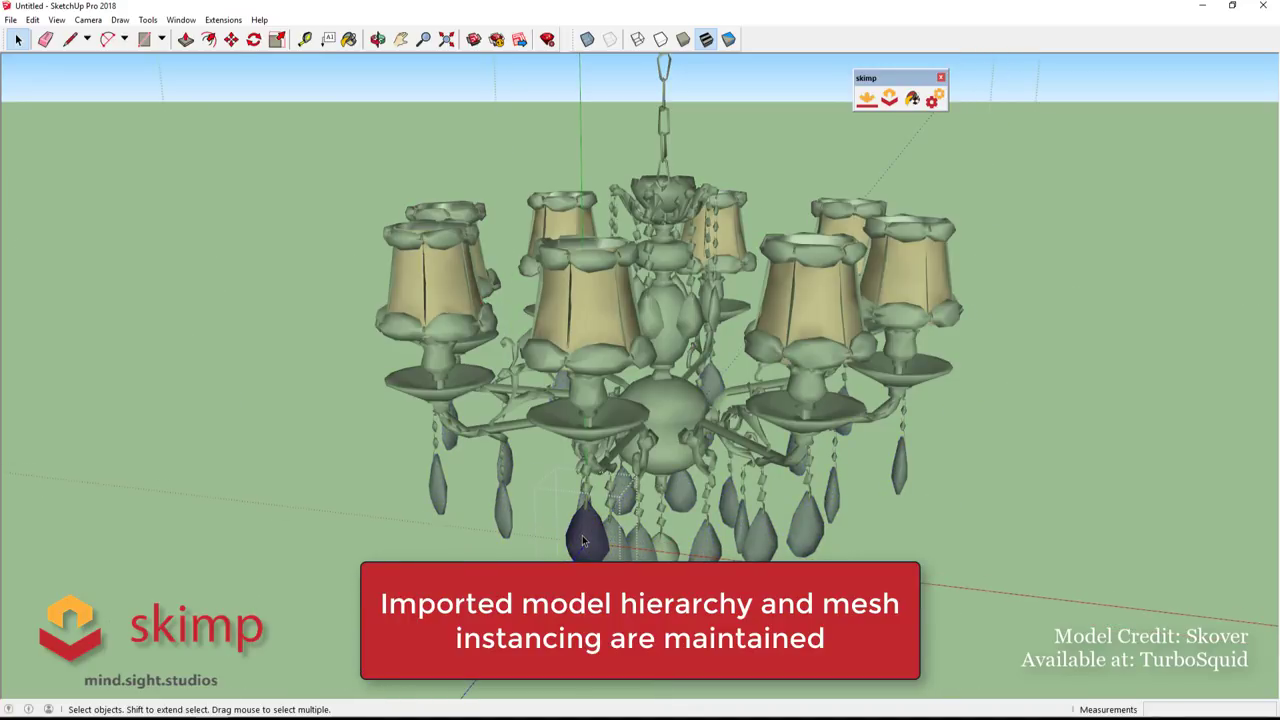
pyautogui.moveTo(585, 540); pyautogui.dragTo(452, 330, button='middle')
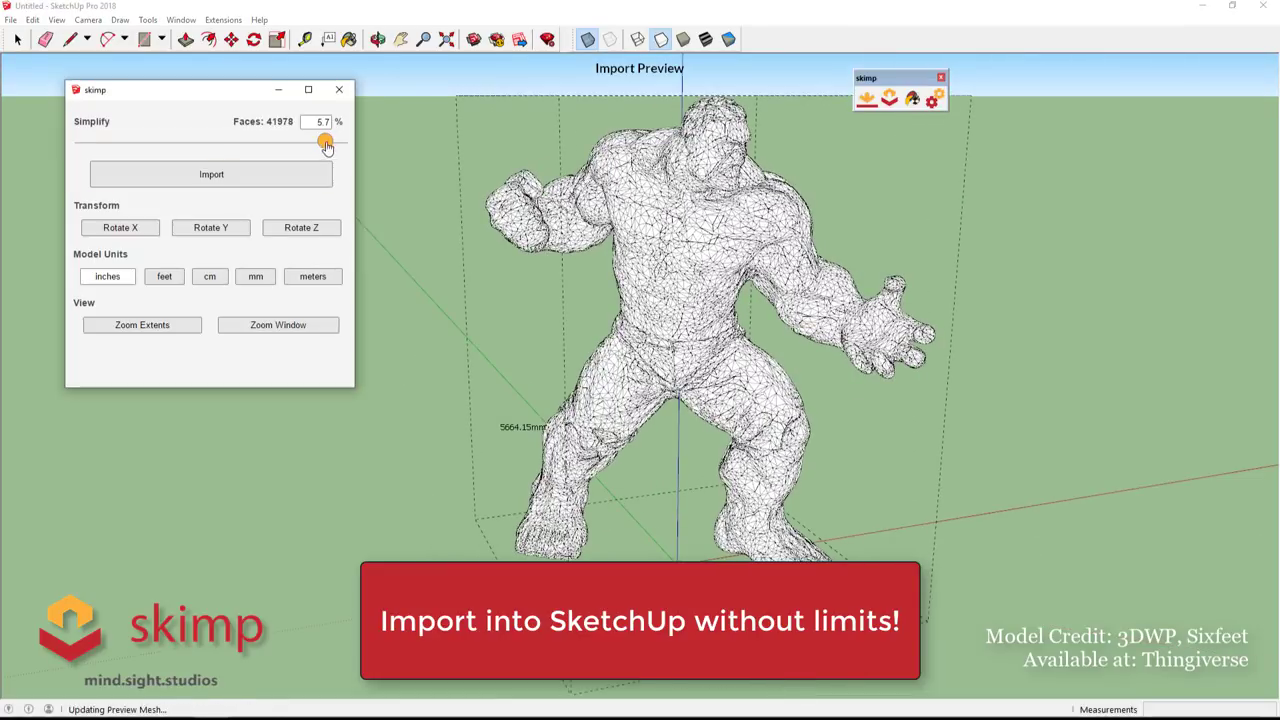
# - Set the T-Rex simplification to about 9.5% and orbit around the imported textured model
pyautogui.moveTo(320, 141); pyautogui.dragTo(137, 141)
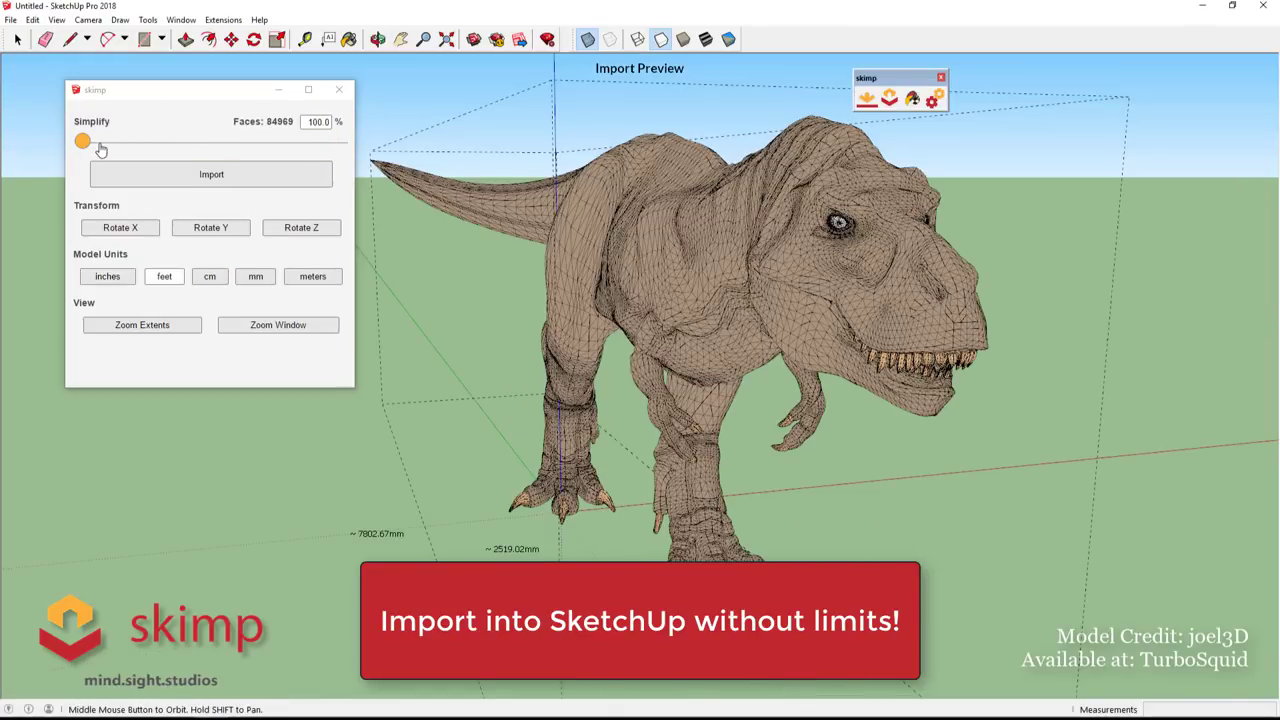
pyautogui.click(112, 142)
pyautogui.moveTo(165, 143)
pyautogui.mouseDown()
pyautogui.moveTo(320, 141)
pyautogui.moveTo(306, 141)
pyautogui.mouseUp()
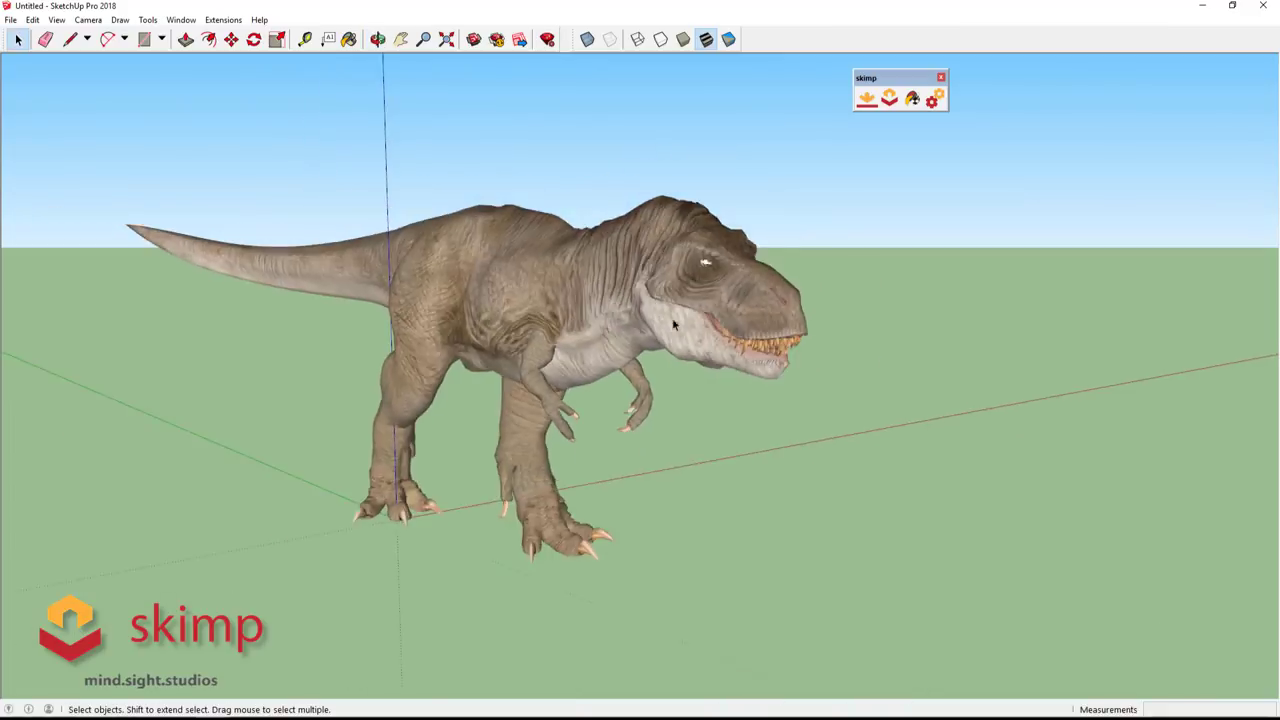
pyautogui.moveTo(700, 330); pyautogui.dragTo(886, 342, button='middle')
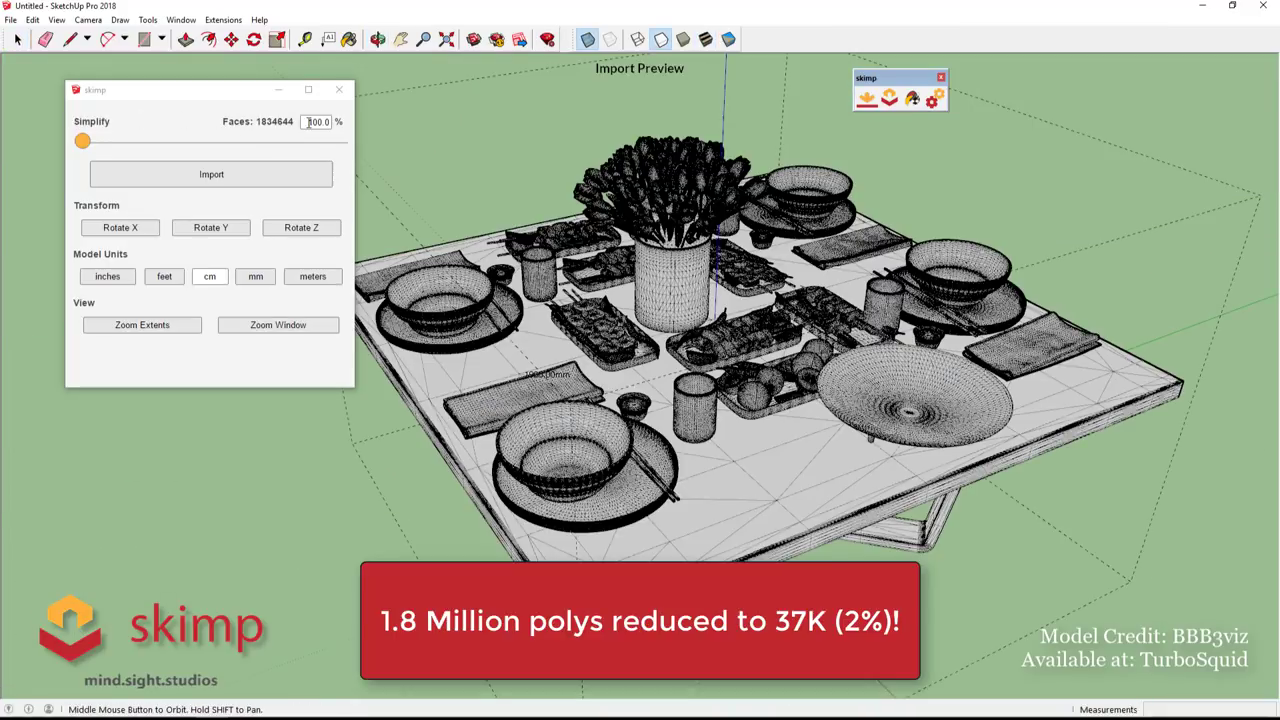
# - Import the dining table set reduced to 2% of its faces
pyautogui.doubleClick(309, 122)
pyautogui.write('2')
pyautogui.press('Return')
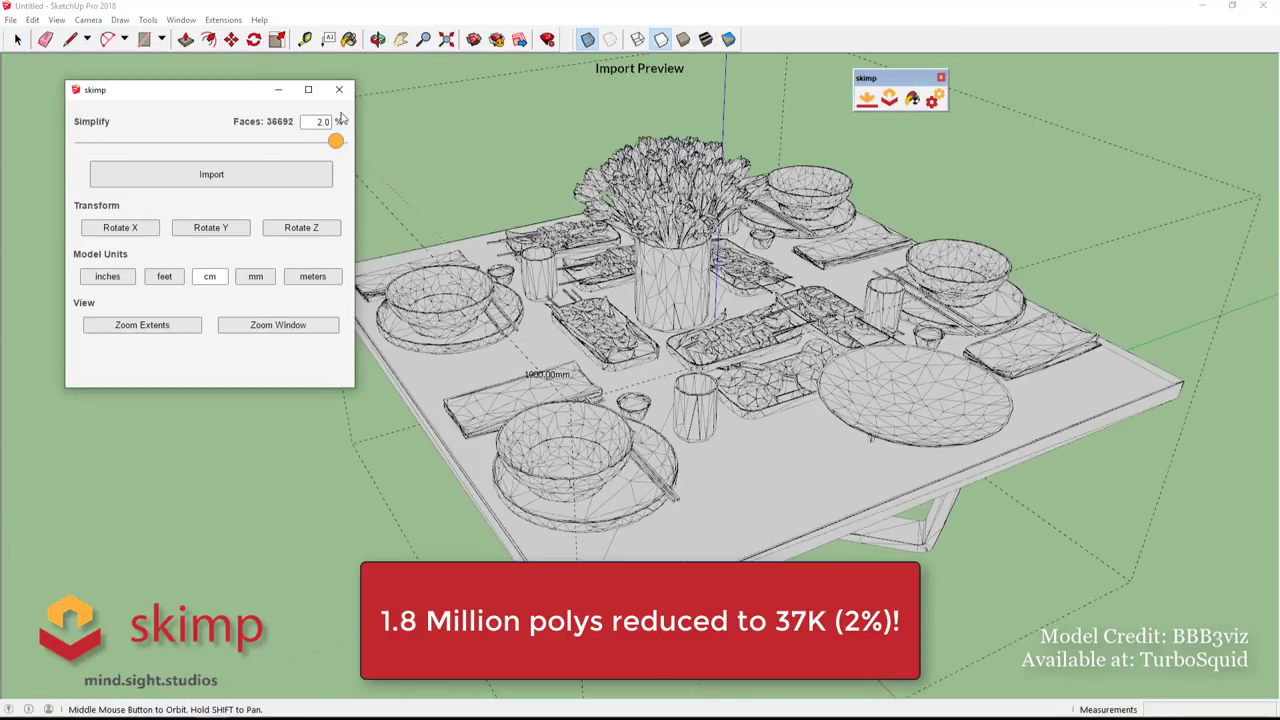
pyautogui.click(271, 175)
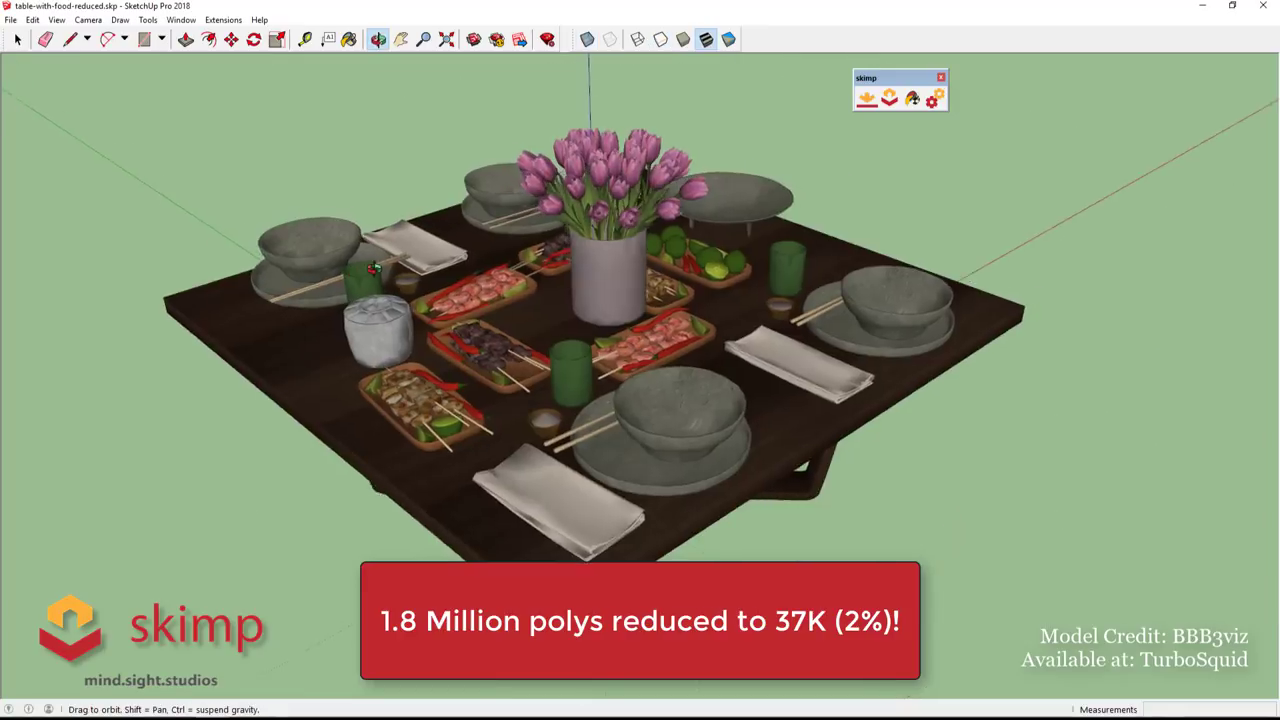
pyautogui.moveTo(503, 272); pyautogui.dragTo(646, 277)
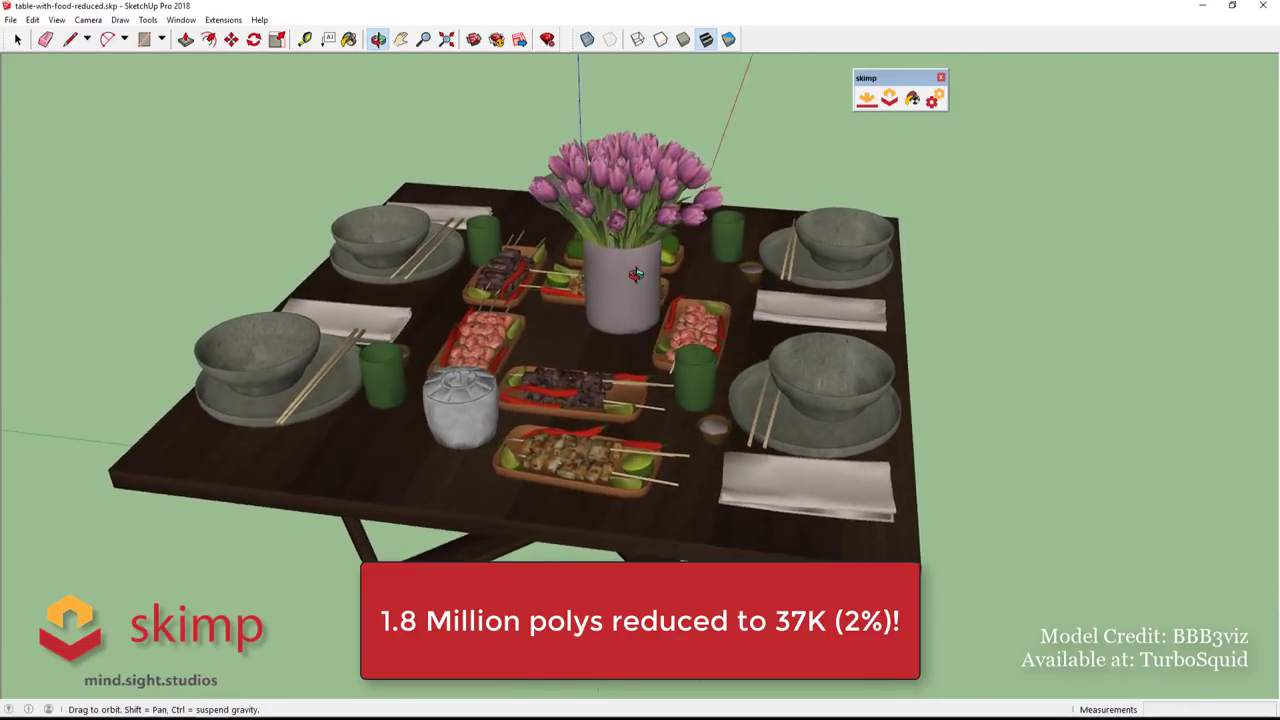
# - Switch to the Monochrome face style and orbit to inspect the table's mesh
pyautogui.press('space')
pyautogui.click(728, 39)
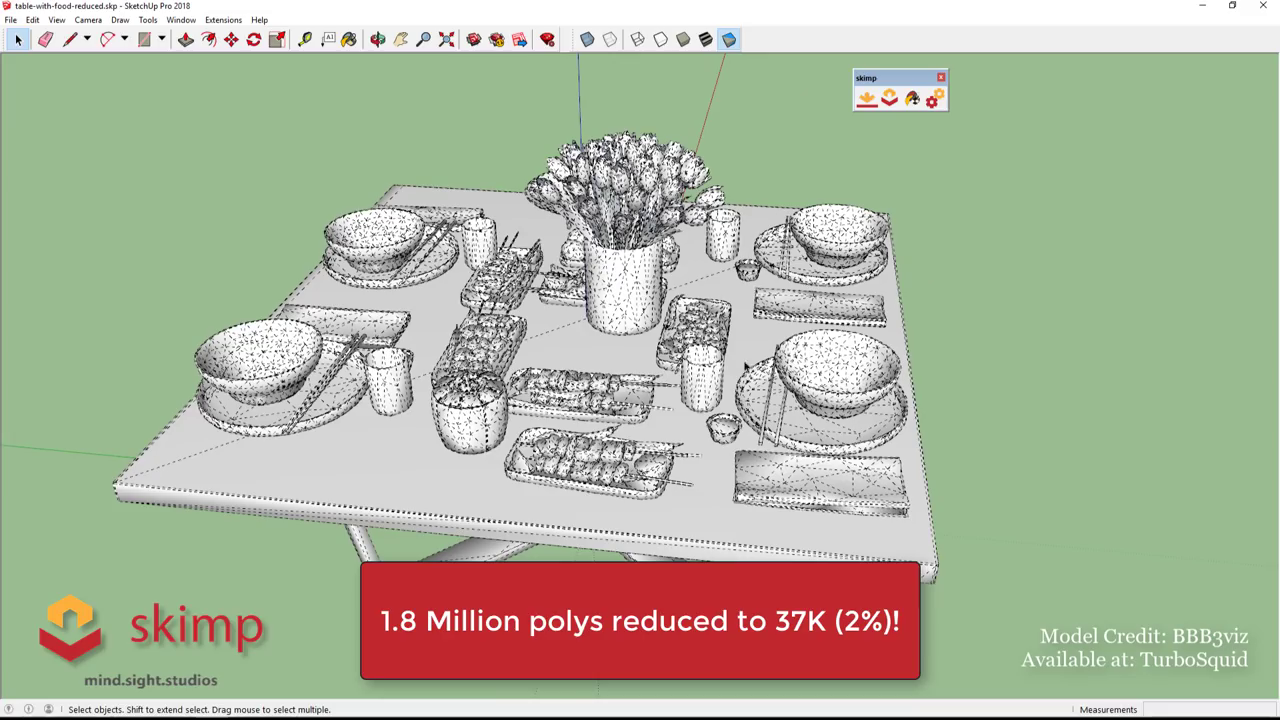
pyautogui.moveTo(804, 291)
pyautogui.mouseDown(button='middle')
pyautogui.moveTo(458, 313)
pyautogui.moveTo(689, 307)
pyautogui.mouseUp(button='middle')
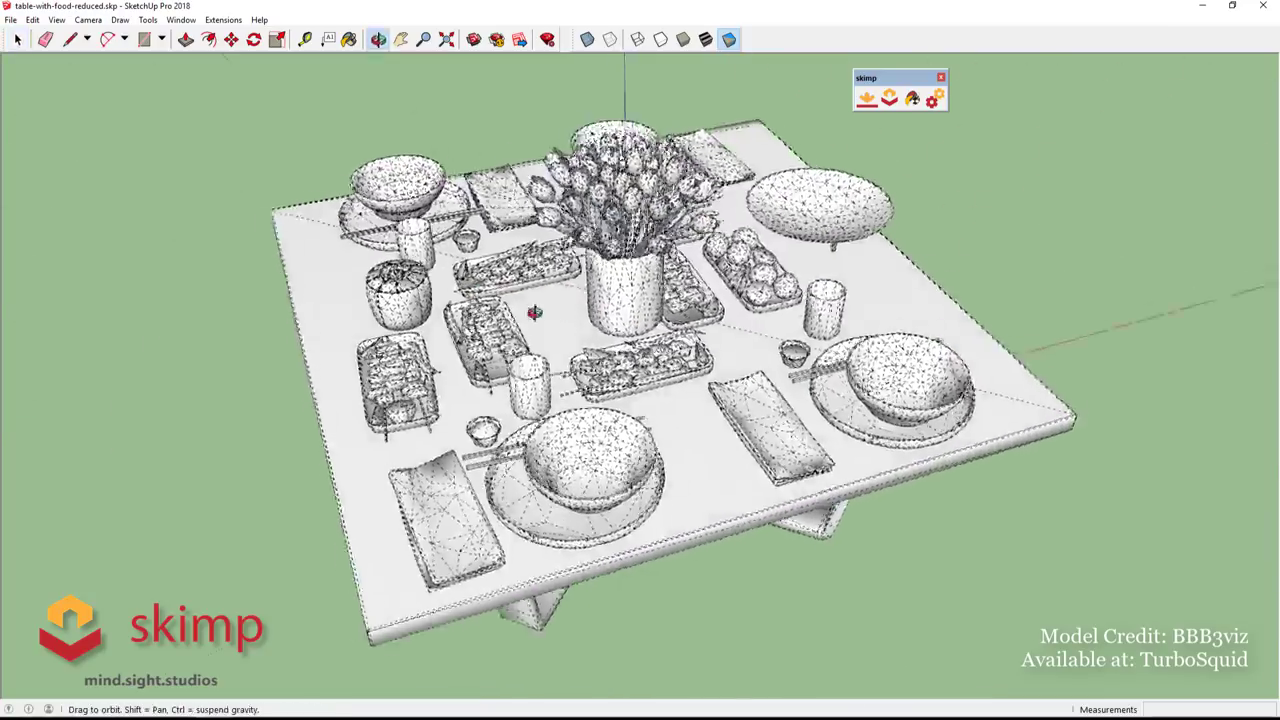